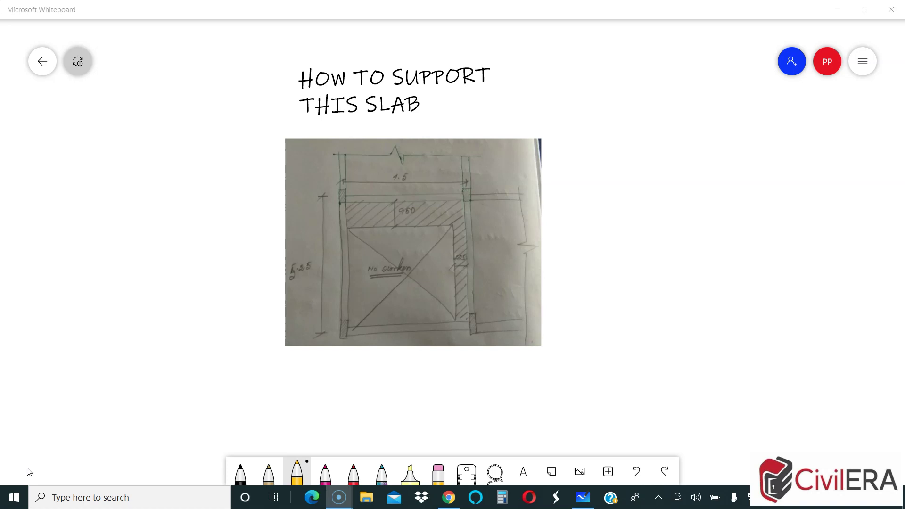
Zoom into the canvas beside the slab photo and switch to the black pen.
{"action": "left_click", "coordinate": [27, 469]}
{"action": "scroll", "coordinate": [25, 473], "scroll_direction": "up", "scroll_amount": 3, "text": "ctrl"}
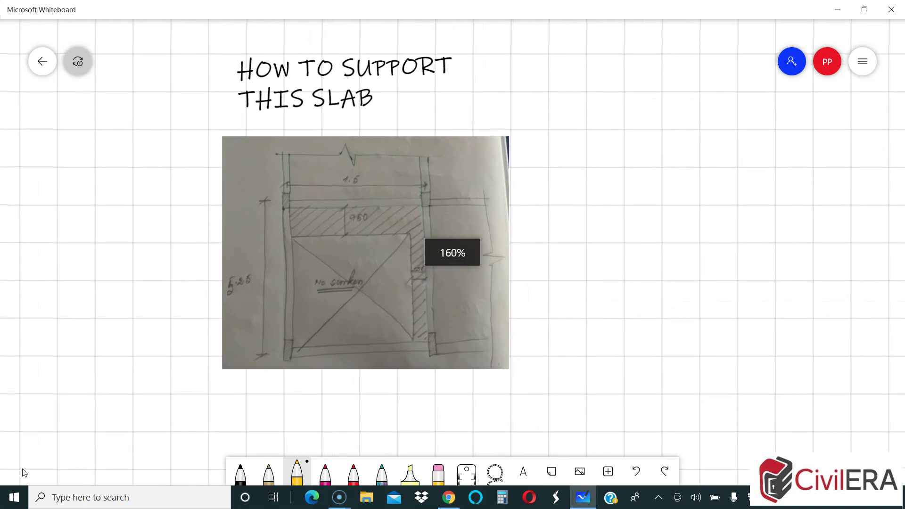
{"action": "scroll", "coordinate": [25, 472], "scroll_direction": "up", "scroll_amount": 2, "text": "ctrl"}
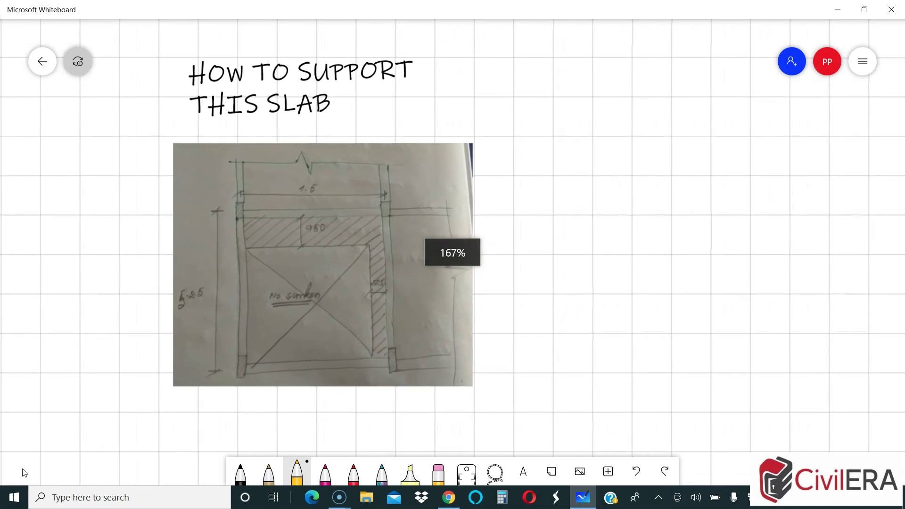
{"action": "scroll", "coordinate": [24, 473], "scroll_direction": "up", "scroll_amount": 2, "text": "ctrl"}
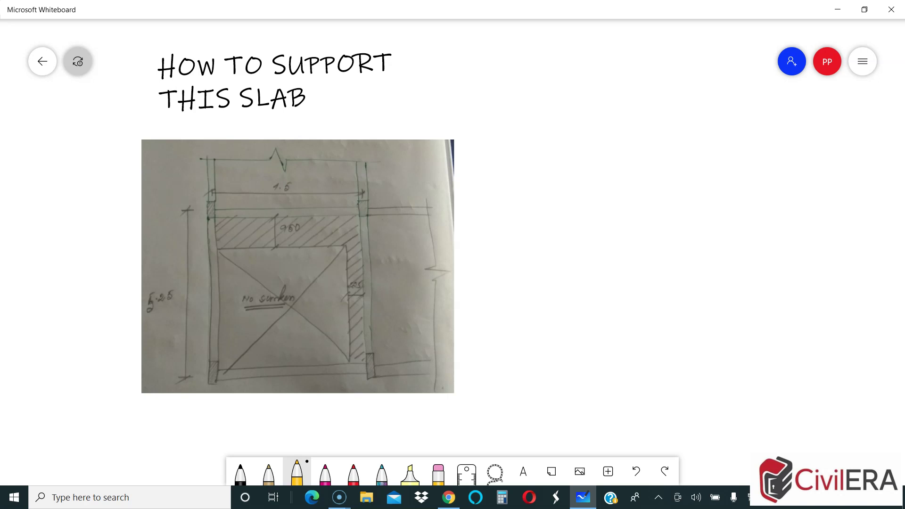
{"action": "left_click", "coordinate": [240, 472]}
{"action": "left_click", "coordinate": [545, 377]}
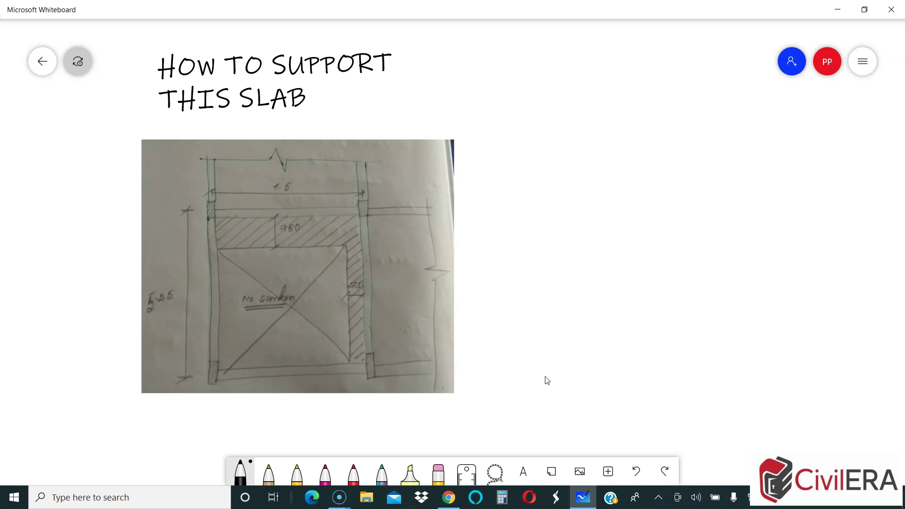
Draw two stacked square panels and a third square to the right of the lower one.
{"action": "mouse_move", "coordinate": [614, 73]}
{"action": "left_mouse_down"}
{"action": "mouse_move", "coordinate": [619, 238]}
{"action": "mouse_move", "coordinate": [754, 232]}
{"action": "mouse_move", "coordinate": [752, 110]}
{"action": "mouse_move", "coordinate": [705, 75]}
{"action": "mouse_move", "coordinate": [614, 75]}
{"action": "left_mouse_up"}
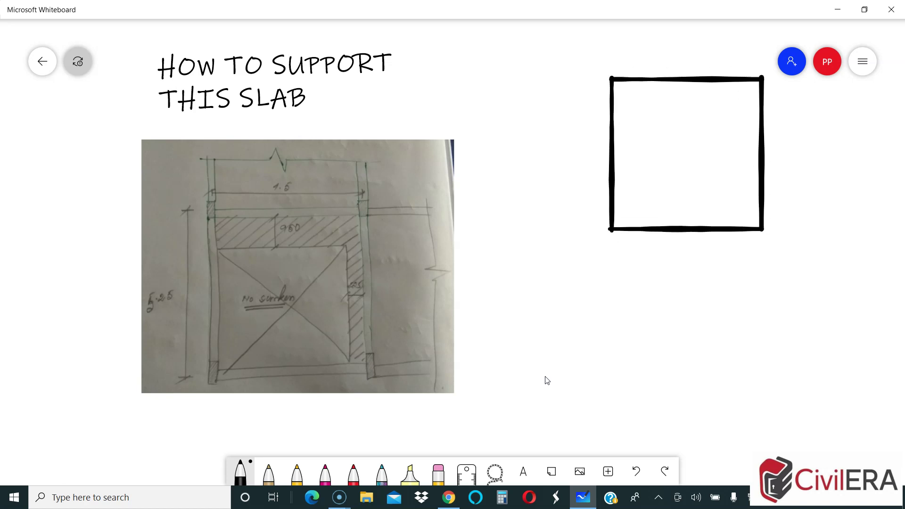
{"action": "mouse_move", "coordinate": [610, 230]}
{"action": "left_mouse_down"}
{"action": "mouse_move", "coordinate": [609, 369]}
{"action": "mouse_move", "coordinate": [764, 364]}
{"action": "mouse_move", "coordinate": [760, 233]}
{"action": "mouse_move", "coordinate": [611, 226]}
{"action": "left_mouse_up"}
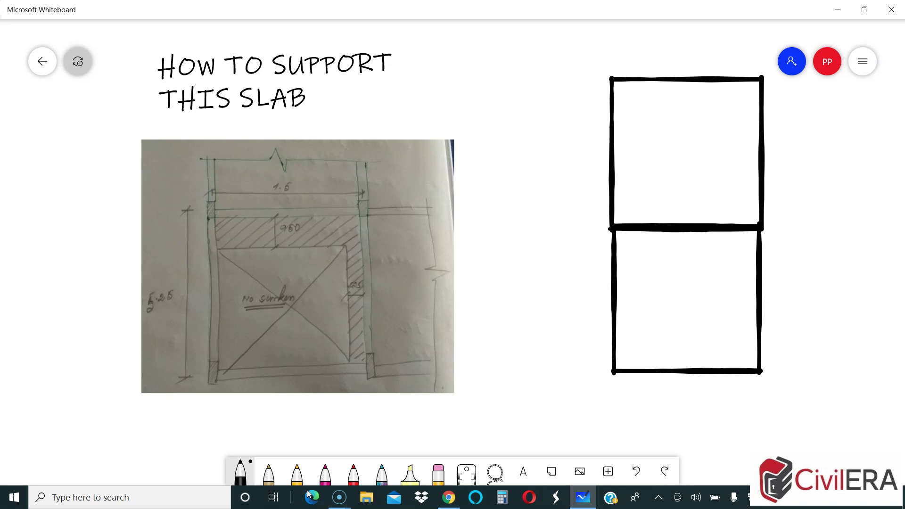
{"action": "left_click_drag", "start_coordinate": [519, 283], "coordinate": [402, 281]}
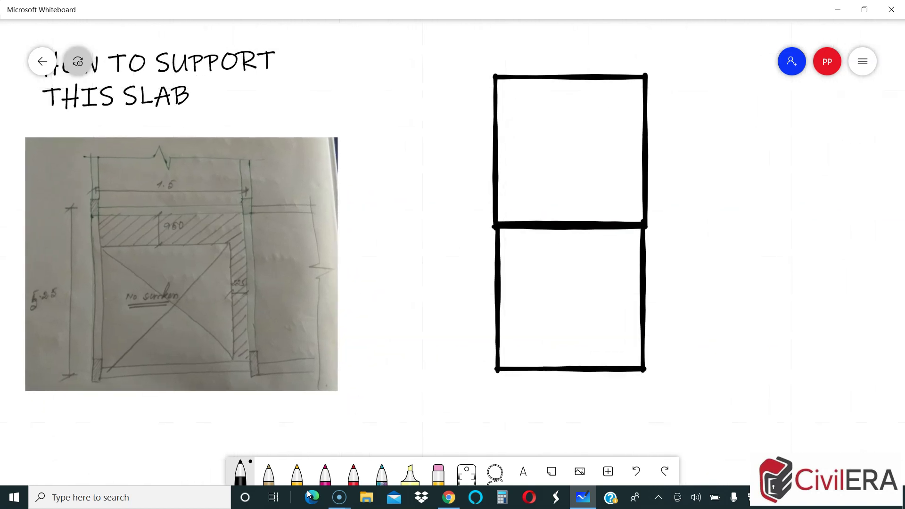
{"action": "left_click_drag", "start_coordinate": [646, 225], "coordinate": [802, 222]}
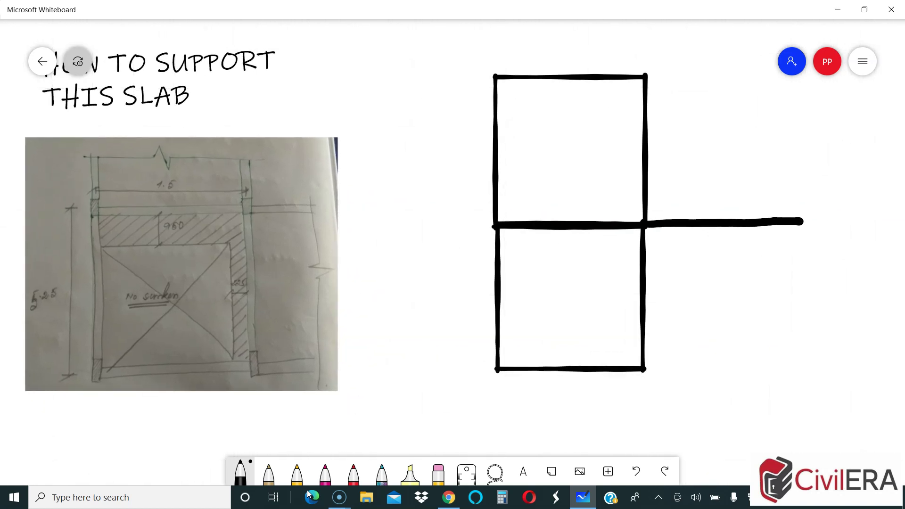
{"action": "mouse_move", "coordinate": [646, 228]}
{"action": "left_mouse_down"}
{"action": "mouse_move", "coordinate": [641, 367]}
{"action": "mouse_move", "coordinate": [719, 370]}
{"action": "mouse_move", "coordinate": [819, 364]}
{"action": "mouse_move", "coordinate": [806, 222]}
{"action": "left_mouse_up"}
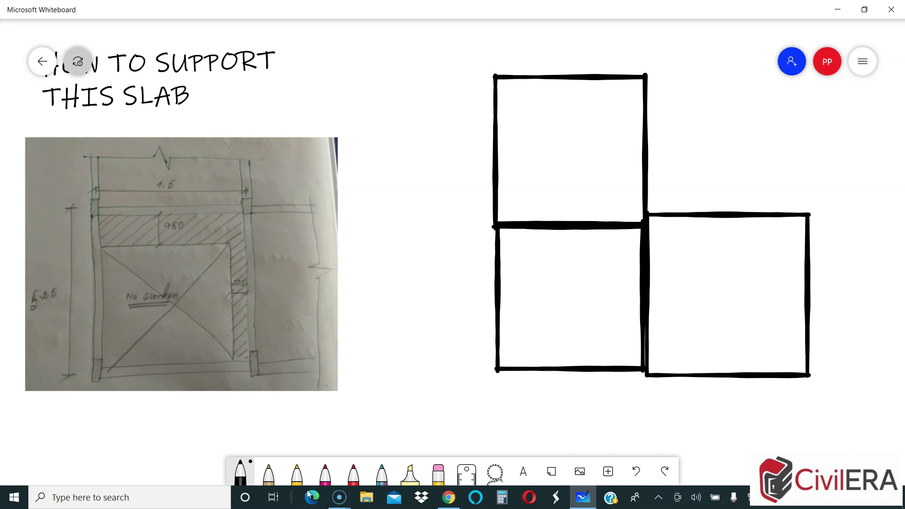
Mark columns as filled dots at all eight corners of the three panels.
{"action": "left_click_drag", "start_coordinate": [493, 369], "coordinate": [501, 370]}
{"action": "left_click_drag", "start_coordinate": [637, 363], "coordinate": [647, 373]}
{"action": "left_click_drag", "start_coordinate": [490, 223], "coordinate": [502, 224]}
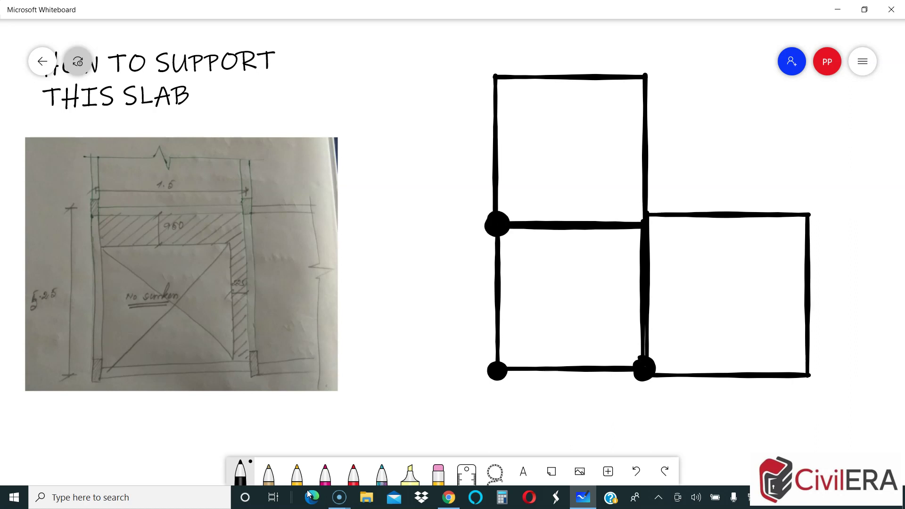
{"action": "left_click_drag", "start_coordinate": [639, 213], "coordinate": [653, 226]}
{"action": "left_click_drag", "start_coordinate": [798, 211], "coordinate": [819, 223]}
{"action": "left_click_drag", "start_coordinate": [803, 363], "coordinate": [810, 377]}
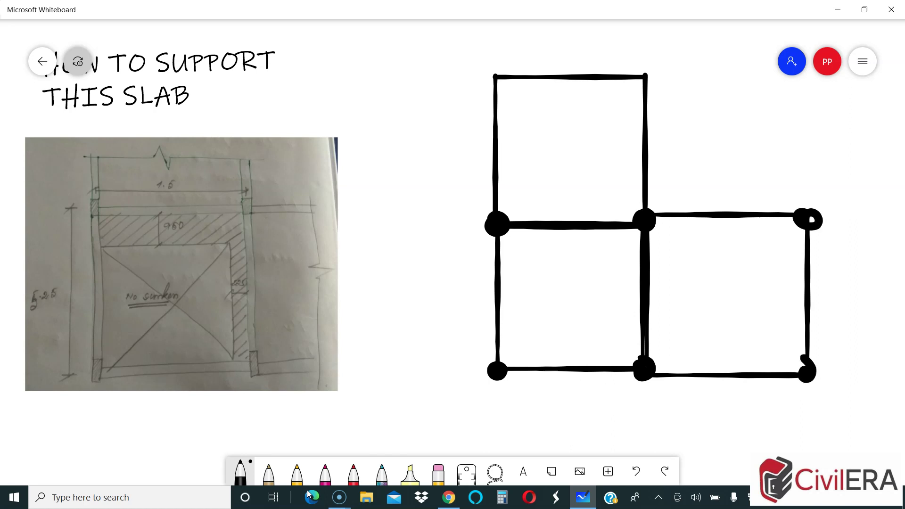
{"action": "left_click_drag", "start_coordinate": [488, 71], "coordinate": [502, 84]}
{"action": "left_click_drag", "start_coordinate": [632, 69], "coordinate": [648, 81]}
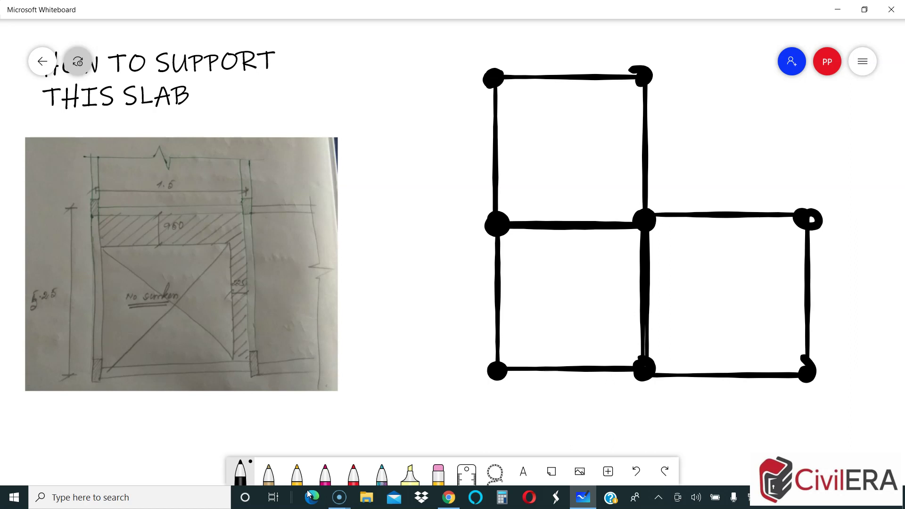
Outline an inner L inside the lower-left panel, then start marking it in magenta.
{"action": "mouse_move", "coordinate": [500, 263]}
{"action": "left_mouse_down"}
{"action": "mouse_move", "coordinate": [613, 260]}
{"action": "mouse_move", "coordinate": [616, 366]}
{"action": "left_mouse_up"}
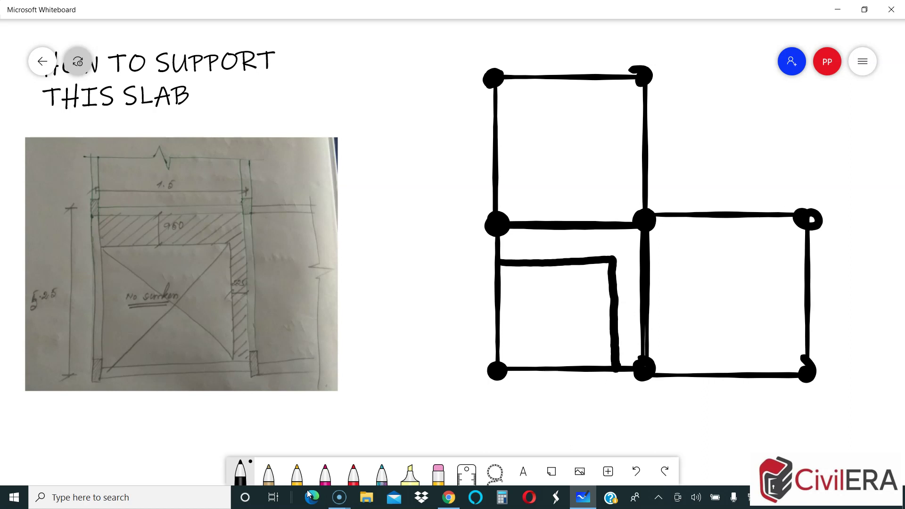
{"action": "left_click", "coordinate": [325, 477]}
{"action": "left_click_drag", "start_coordinate": [507, 298], "coordinate": [514, 307]}
Cross the lower-left opening with a magenta X and thicken its top and right edges in black.
{"action": "left_click_drag", "start_coordinate": [501, 262], "coordinate": [612, 368]}
{"action": "left_click_drag", "start_coordinate": [608, 262], "coordinate": [498, 364]}
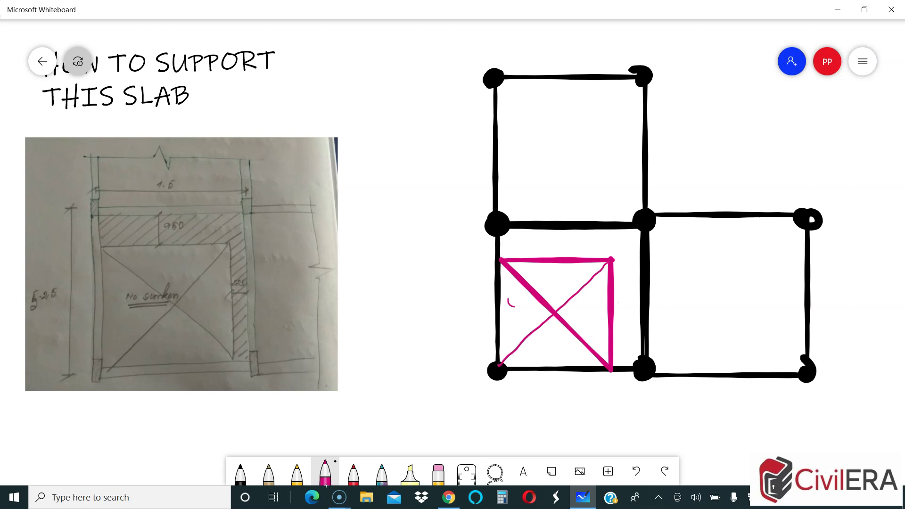
{"action": "left_click", "coordinate": [240, 473]}
{"action": "mouse_move", "coordinate": [500, 260]}
{"action": "left_mouse_down"}
{"action": "mouse_move", "coordinate": [604, 258]}
{"action": "mouse_move", "coordinate": [609, 371]}
{"action": "left_mouse_up"}
{"action": "left_click_drag", "start_coordinate": [608, 255], "coordinate": [492, 264]}
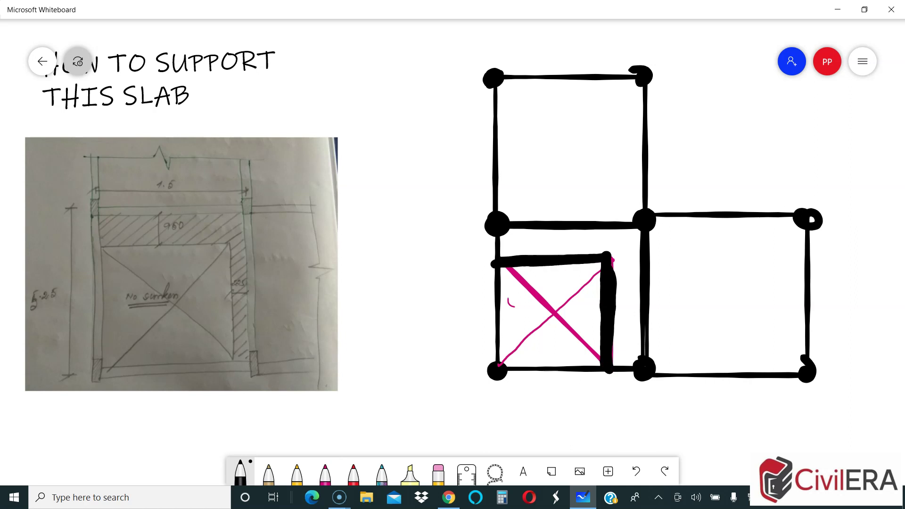
Draw a dimension line above the top panel and label it 4:5.
{"action": "mouse_move", "coordinate": [490, 38]}
{"action": "left_mouse_down"}
{"action": "mouse_move", "coordinate": [653, 43]}
{"action": "mouse_move", "coordinate": [645, 56]}
{"action": "left_mouse_up"}
{"action": "mouse_move", "coordinate": [549, 50]}
{"action": "left_mouse_down"}
{"action": "mouse_move", "coordinate": [541, 60]}
{"action": "mouse_move", "coordinate": [560, 59]}
{"action": "left_mouse_up"}
{"action": "mouse_move", "coordinate": [556, 55]}
{"action": "left_mouse_down"}
{"action": "mouse_move", "coordinate": [555, 72]}
{"action": "mouse_move", "coordinate": [568, 61]}
{"action": "left_mouse_up"}
{"action": "left_click_drag", "start_coordinate": [592, 49], "coordinate": [566, 73]}
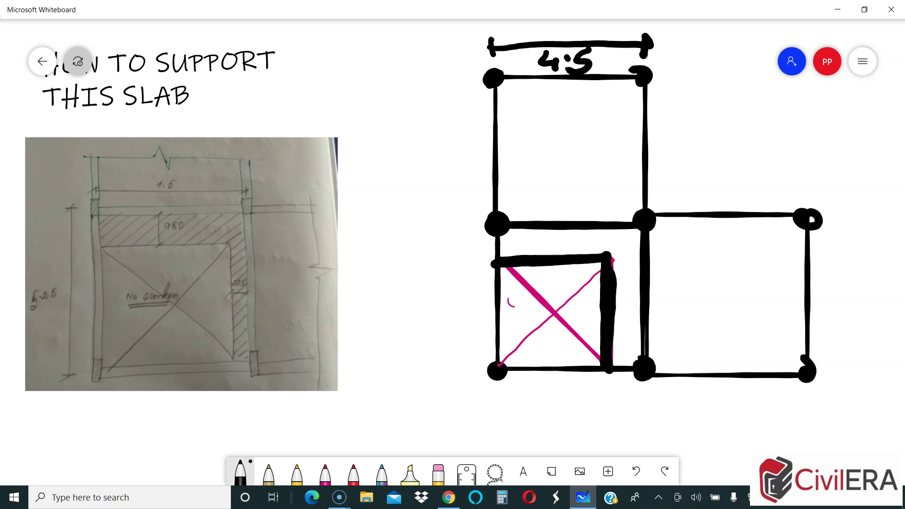
Add a vertical 5.25 dimension beside the lower-right panel and begin labelling the top panel S1.
{"action": "mouse_move", "coordinate": [840, 218]}
{"action": "left_mouse_down"}
{"action": "mouse_move", "coordinate": [869, 215]}
{"action": "mouse_move", "coordinate": [855, 272]}
{"action": "mouse_move", "coordinate": [857, 372]}
{"action": "mouse_move", "coordinate": [842, 375]}
{"action": "mouse_move", "coordinate": [874, 370]}
{"action": "left_mouse_up"}
{"action": "mouse_move", "coordinate": [863, 296]}
{"action": "left_mouse_down"}
{"action": "mouse_move", "coordinate": [873, 305]}
{"action": "mouse_move", "coordinate": [862, 309]}
{"action": "left_mouse_up"}
{"action": "left_click", "coordinate": [878, 305]}
{"action": "mouse_move", "coordinate": [863, 289]}
{"action": "left_mouse_down"}
{"action": "mouse_move", "coordinate": [877, 287]}
{"action": "mouse_move", "coordinate": [895, 315]}
{"action": "left_mouse_up"}
{"action": "right_click_drag", "start_coordinate": [472, 283], "coordinate": [401, 287]}
{"action": "left_click_drag", "start_coordinate": [833, 298], "coordinate": [831, 324]}
{"action": "left_click_drag", "start_coordinate": [833, 296], "coordinate": [847, 296]}
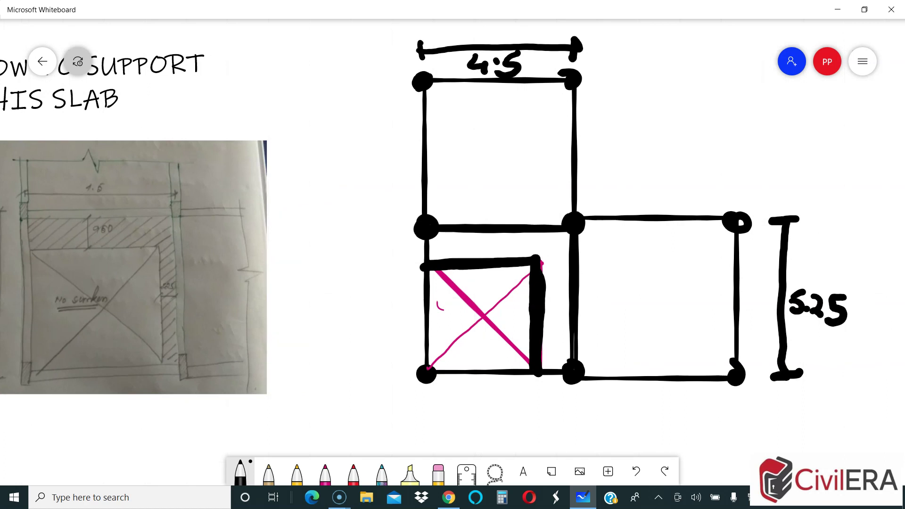
{"action": "left_click", "coordinate": [240, 472]}
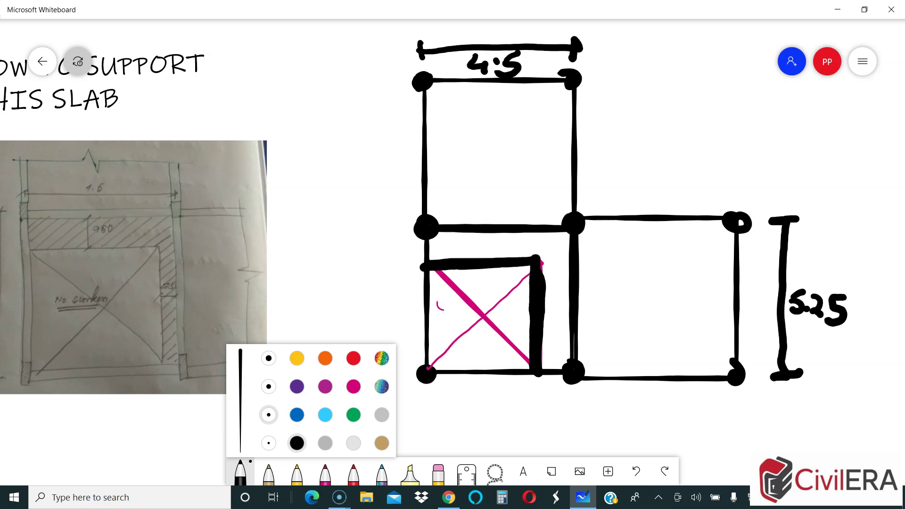
{"action": "left_click_drag", "start_coordinate": [499, 147], "coordinate": [481, 165]}
Label the panels S1 and S2, mark the gaps beside the opening, and draw a section line.
{"action": "left_click_drag", "start_coordinate": [506, 145], "coordinate": [508, 168]}
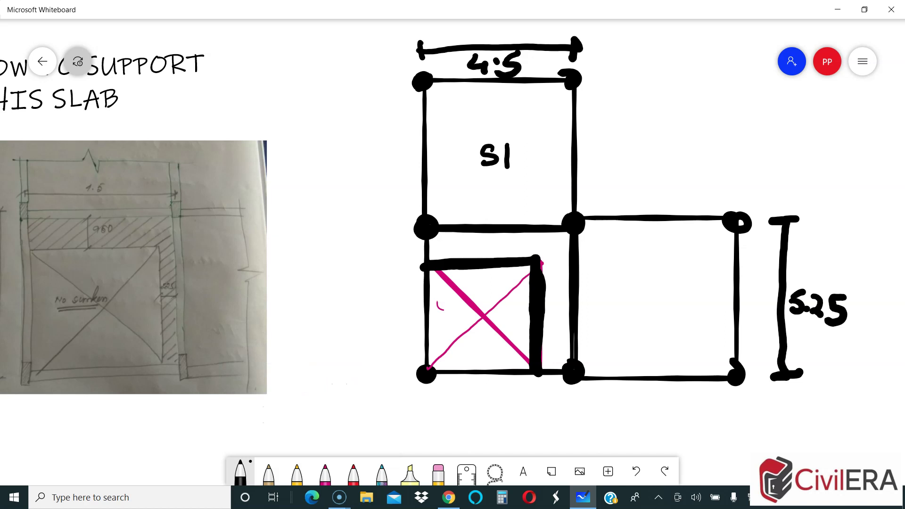
{"action": "mouse_move", "coordinate": [654, 286]}
{"action": "left_mouse_down"}
{"action": "mouse_move", "coordinate": [646, 304]}
{"action": "mouse_move", "coordinate": [684, 305]}
{"action": "left_mouse_up"}
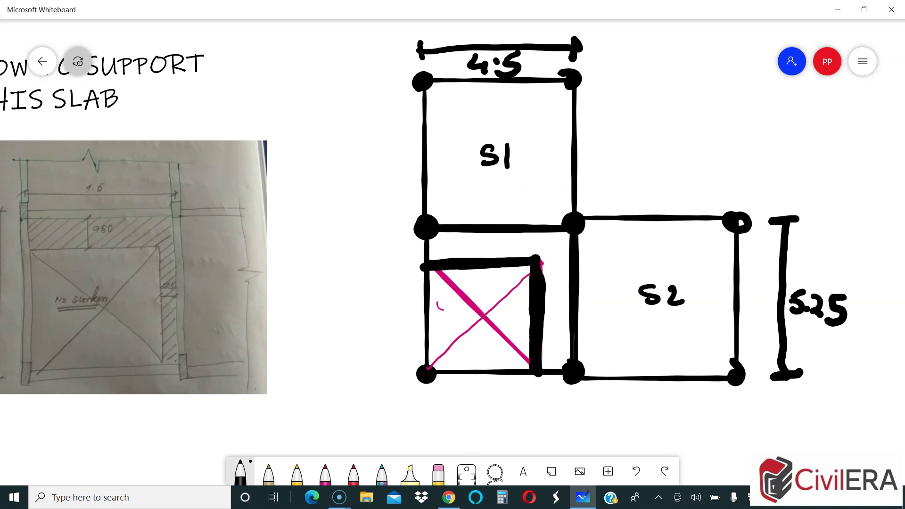
{"action": "mouse_move", "coordinate": [543, 326]}
{"action": "left_mouse_down"}
{"action": "mouse_move", "coordinate": [569, 325]}
{"action": "mouse_move", "coordinate": [552, 333]}
{"action": "left_mouse_up"}
{"action": "mouse_move", "coordinate": [477, 232]}
{"action": "left_mouse_down"}
{"action": "mouse_move", "coordinate": [480, 258]}
{"action": "mouse_move", "coordinate": [477, 233]}
{"action": "left_mouse_up"}
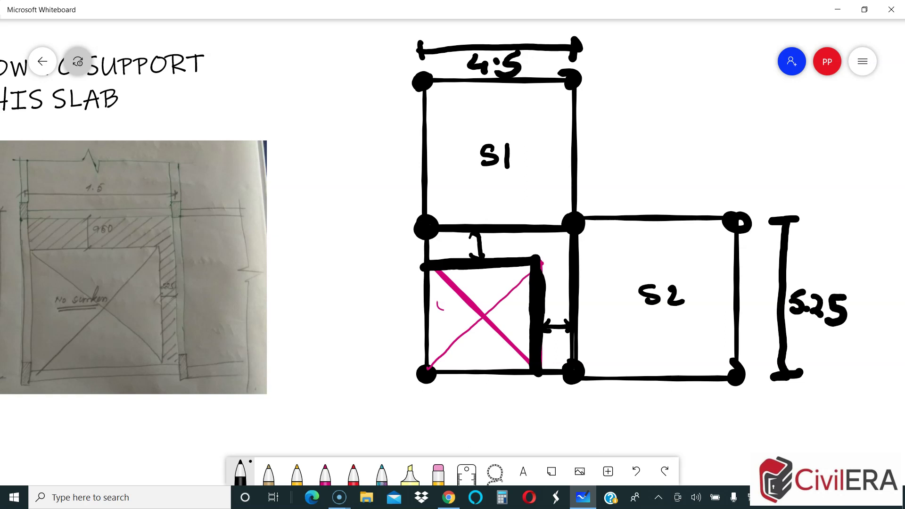
{"action": "mouse_move", "coordinate": [380, 313]}
{"action": "left_mouse_down"}
{"action": "mouse_move", "coordinate": [380, 330]}
{"action": "mouse_move", "coordinate": [703, 326]}
{"action": "mouse_move", "coordinate": [763, 311]}
{"action": "mouse_move", "coordinate": [760, 298]}
{"action": "left_mouse_up"}
Add arrowheads to the section line ends and start the beam section with three parallel lines.
{"action": "mouse_move", "coordinate": [749, 306]}
{"action": "left_mouse_down"}
{"action": "mouse_move", "coordinate": [761, 292]}
{"action": "mouse_move", "coordinate": [768, 304]}
{"action": "left_mouse_up"}
{"action": "left_click_drag", "start_coordinate": [366, 323], "coordinate": [383, 311]}
{"action": "right_click_drag", "start_coordinate": [613, 188], "coordinate": [387, 139]}
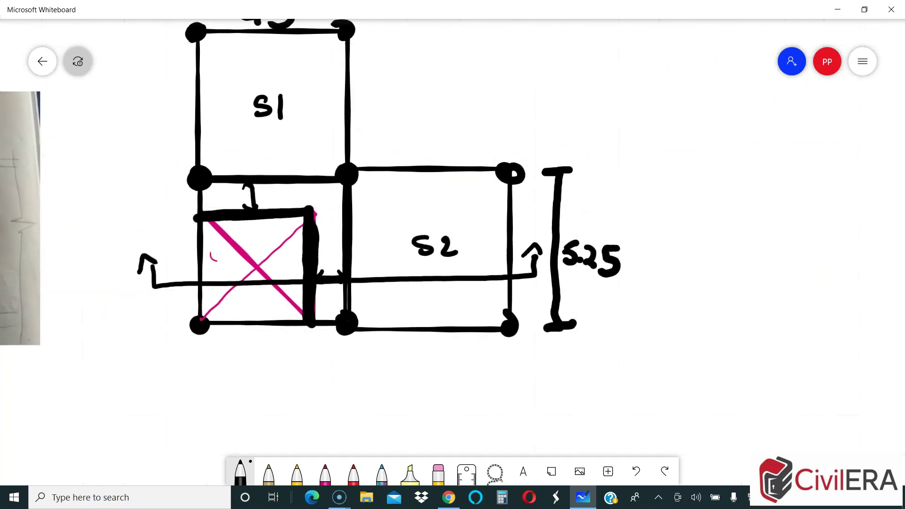
{"action": "right_click_drag", "start_coordinate": [613, 188], "coordinate": [516, 190]}
{"action": "left_click_drag", "start_coordinate": [619, 206], "coordinate": [701, 203]}
{"action": "mouse_move", "coordinate": [625, 232]}
{"action": "left_mouse_down"}
{"action": "mouse_move", "coordinate": [703, 227]}
{"action": "mouse_move", "coordinate": [710, 266]}
{"action": "mouse_move", "coordinate": [733, 261]}
{"action": "mouse_move", "coordinate": [727, 229]}
{"action": "mouse_move", "coordinate": [847, 221]}
{"action": "left_mouse_up"}
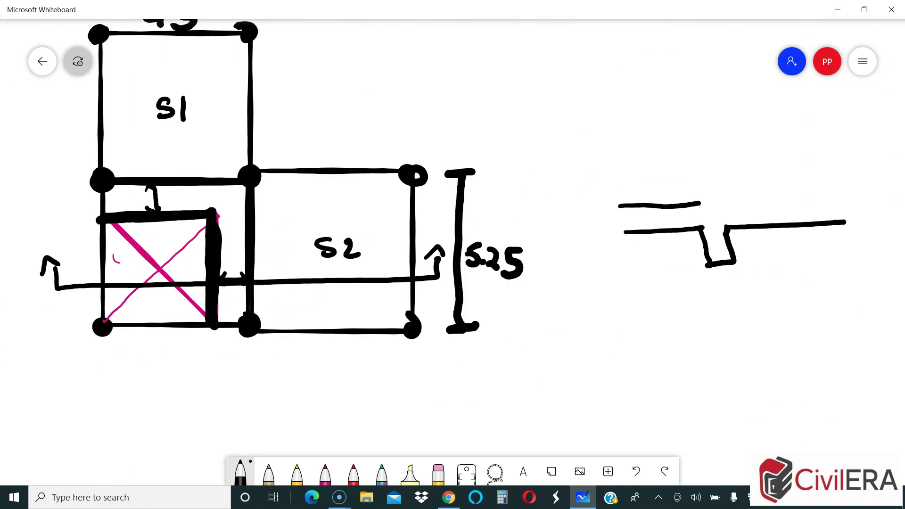
Complete the beam section outline with its long top edge and two downstands.
{"action": "right_click_drag", "start_coordinate": [707, 188], "coordinate": [585, 189]}
{"action": "mouse_move", "coordinate": [715, 219]}
{"action": "left_mouse_down"}
{"action": "mouse_move", "coordinate": [734, 216]}
{"action": "mouse_move", "coordinate": [735, 250]}
{"action": "mouse_move", "coordinate": [760, 249]}
{"action": "mouse_move", "coordinate": [756, 200]}
{"action": "left_mouse_up"}
{"action": "left_click_drag", "start_coordinate": [572, 197], "coordinate": [760, 193]}
{"action": "left_click_drag", "start_coordinate": [498, 204], "coordinate": [500, 234]}
{"action": "right_click_drag", "start_coordinate": [471, 236], "coordinate": [650, 186]}
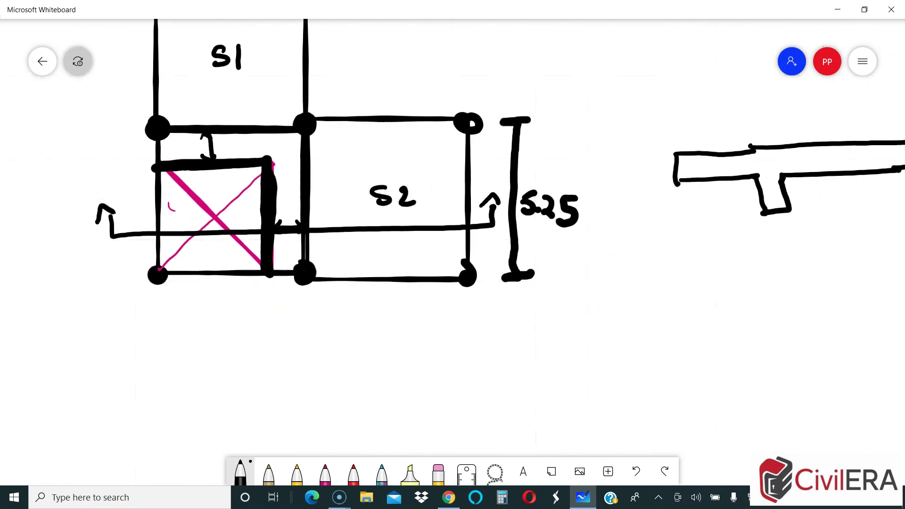
Redraw the section line's left arrow nearer the opening, erase the old arrow, and start a magenta dimension.
{"action": "mouse_move", "coordinate": [243, 212]}
{"action": "left_mouse_down"}
{"action": "mouse_move", "coordinate": [244, 229]}
{"action": "mouse_move", "coordinate": [360, 225]}
{"action": "mouse_move", "coordinate": [252, 215]}
{"action": "left_mouse_up"}
{"action": "left_click", "coordinate": [438, 472]}
{"action": "mouse_move", "coordinate": [99, 215]}
{"action": "left_mouse_down"}
{"action": "mouse_move", "coordinate": [104, 235]}
{"action": "mouse_move", "coordinate": [237, 233]}
{"action": "left_mouse_up"}
{"action": "left_click_drag", "start_coordinate": [177, 252], "coordinate": [170, 257]}
{"action": "left_click", "coordinate": [325, 471]}
{"action": "right_click_drag", "start_coordinate": [425, 330], "coordinate": [301, 336]}
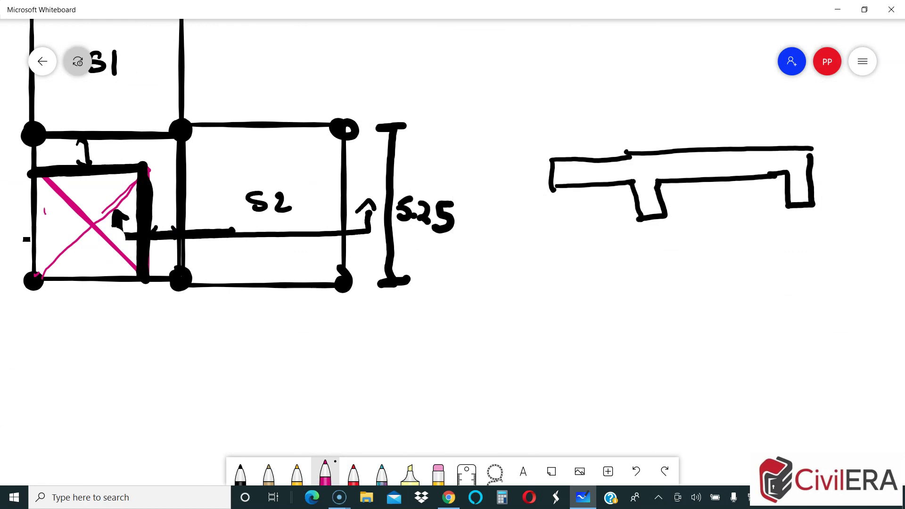
{"action": "mouse_move", "coordinate": [561, 231]}
{"action": "left_mouse_down"}
{"action": "mouse_move", "coordinate": [558, 258]}
{"action": "mouse_move", "coordinate": [645, 246]}
{"action": "mouse_move", "coordinate": [650, 257]}
{"action": "left_mouse_up"}
Draw a magenta dimension under the beam section and write 225.
{"action": "mouse_move", "coordinate": [571, 277]}
{"action": "left_mouse_down"}
{"action": "mouse_move", "coordinate": [570, 290]}
{"action": "mouse_move", "coordinate": [583, 289]}
{"action": "left_mouse_up"}
{"action": "left_click_drag", "start_coordinate": [592, 277], "coordinate": [603, 288]}
{"action": "mouse_move", "coordinate": [612, 273]}
{"action": "left_mouse_down"}
{"action": "mouse_move", "coordinate": [622, 271]}
{"action": "mouse_move", "coordinate": [607, 287]}
{"action": "left_mouse_up"}
{"action": "mouse_move", "coordinate": [613, 330]}
{"action": "right_mouse_down"}
{"action": "mouse_move", "coordinate": [581, 313]}
{"action": "mouse_move", "coordinate": [485, 297]}
{"action": "right_mouse_up"}
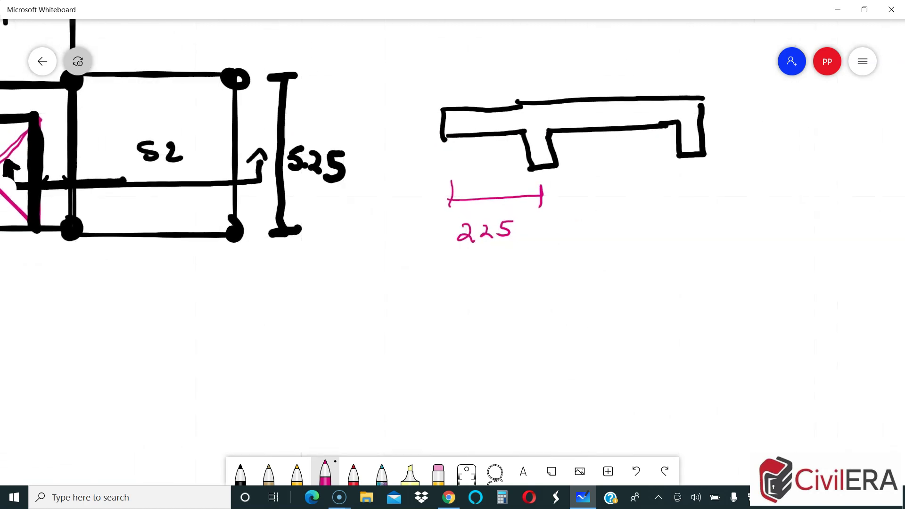
Draw a long magenta baseline beneath it, erasing a stray end tick and extending the right end.
{"action": "left_click_drag", "start_coordinate": [566, 293], "coordinate": [710, 281]}
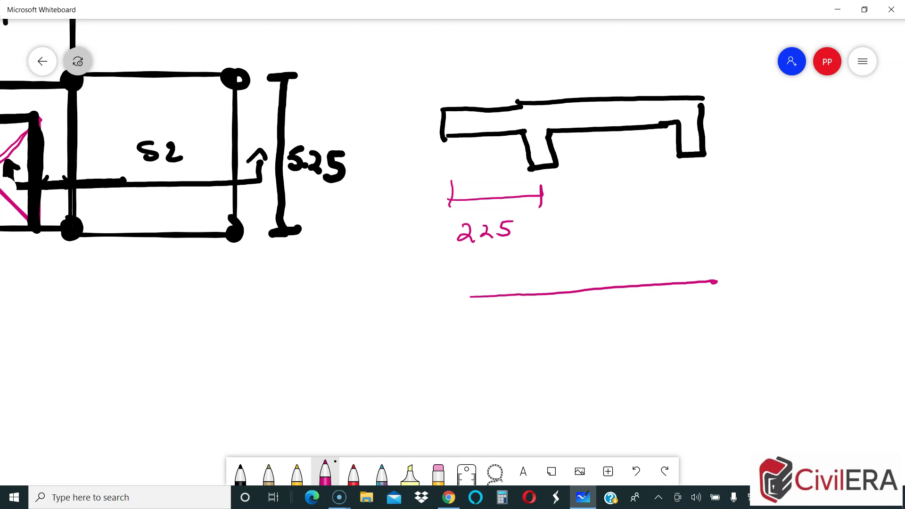
{"action": "left_click", "coordinate": [715, 281]}
{"action": "left_click_drag", "start_coordinate": [712, 271], "coordinate": [715, 280]}
{"action": "left_click", "coordinate": [438, 472]}
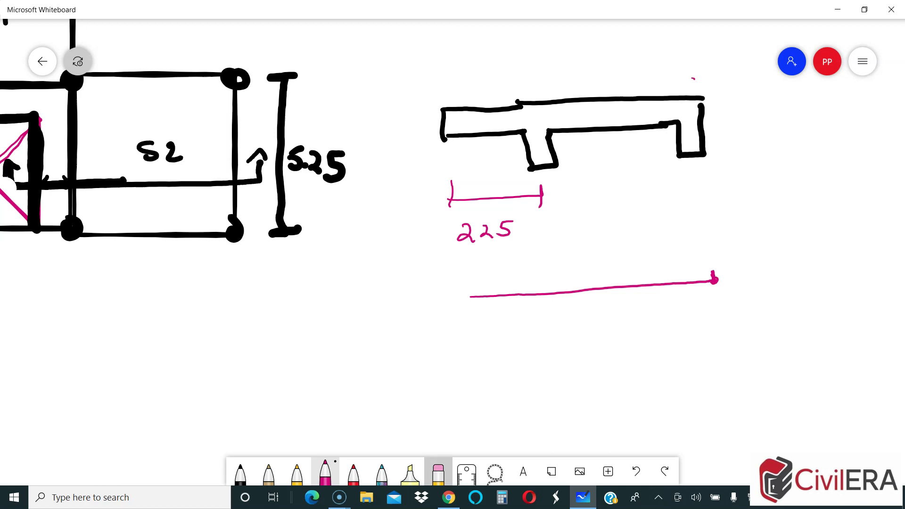
{"action": "mouse_move", "coordinate": [713, 280]}
{"action": "left_mouse_down"}
{"action": "mouse_move", "coordinate": [717, 264]}
{"action": "mouse_move", "coordinate": [715, 281]}
{"action": "left_mouse_up"}
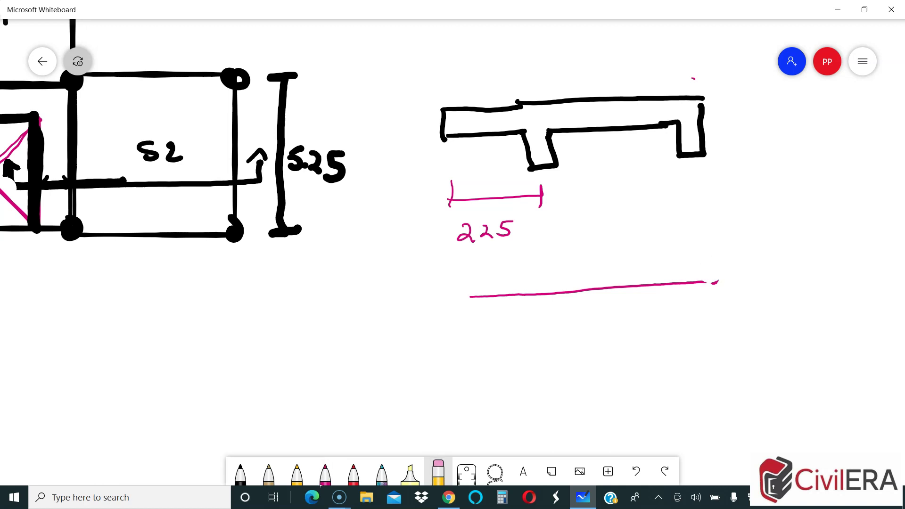
{"action": "left_click", "coordinate": [241, 471]}
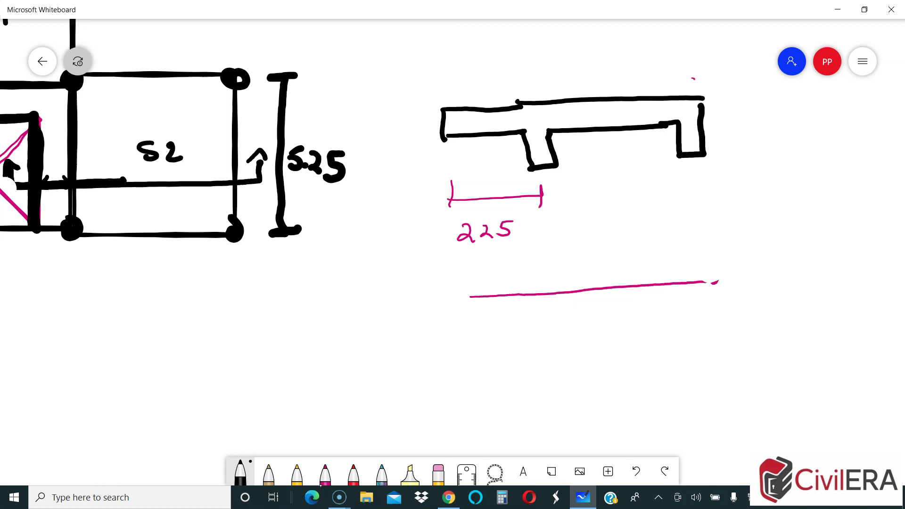
{"action": "left_click", "coordinate": [325, 474]}
{"action": "left_click_drag", "start_coordinate": [700, 283], "coordinate": [723, 282]}
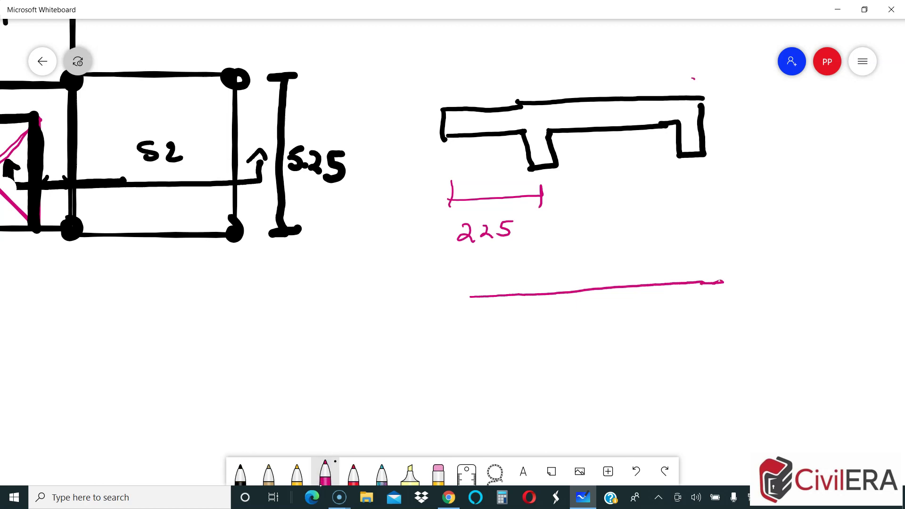
Sketch the magenta moment curve, circle 225, and write the wL²/2, x and SZ labels.
{"action": "mouse_move", "coordinate": [558, 293]}
{"action": "left_mouse_down"}
{"action": "mouse_move", "coordinate": [558, 269]}
{"action": "mouse_move", "coordinate": [591, 294]}
{"action": "mouse_move", "coordinate": [698, 296]}
{"action": "mouse_move", "coordinate": [726, 280]}
{"action": "left_mouse_up"}
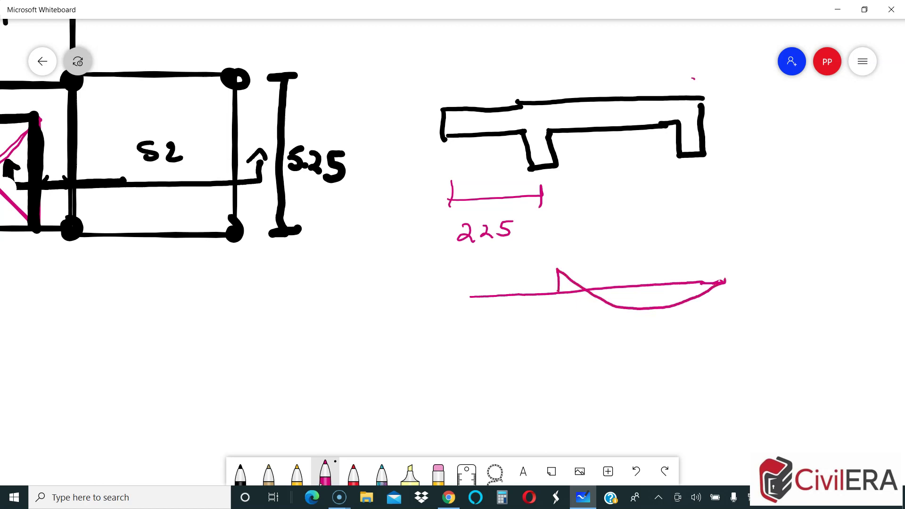
{"action": "mouse_move", "coordinate": [501, 215]}
{"action": "left_mouse_down"}
{"action": "mouse_move", "coordinate": [491, 257]}
{"action": "mouse_move", "coordinate": [502, 215]}
{"action": "left_mouse_up"}
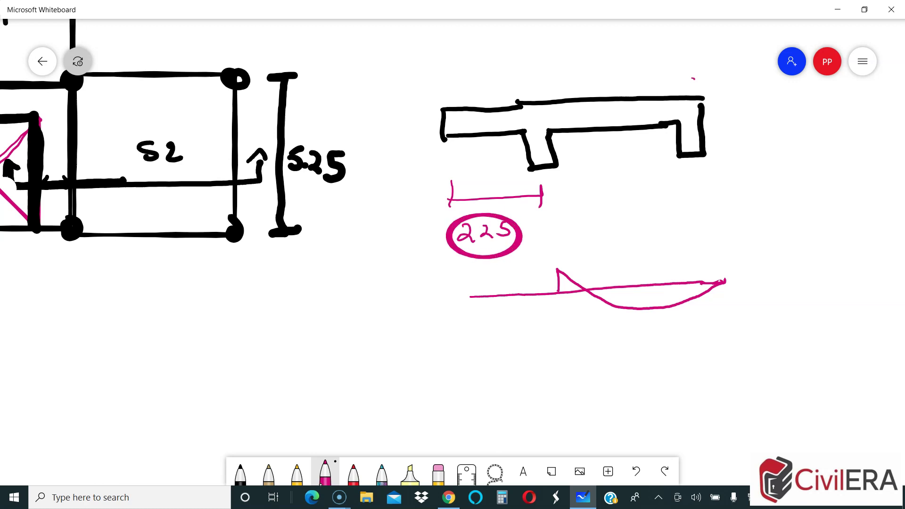
{"action": "mouse_move", "coordinate": [485, 295]}
{"action": "left_mouse_down"}
{"action": "mouse_move", "coordinate": [556, 277]}
{"action": "mouse_move", "coordinate": [491, 298]}
{"action": "mouse_move", "coordinate": [524, 265]}
{"action": "mouse_move", "coordinate": [536, 275]}
{"action": "mouse_move", "coordinate": [540, 255]}
{"action": "left_mouse_up"}
{"action": "mouse_move", "coordinate": [546, 242]}
{"action": "left_mouse_down"}
{"action": "mouse_move", "coordinate": [534, 274]}
{"action": "mouse_move", "coordinate": [548, 273]}
{"action": "left_mouse_up"}
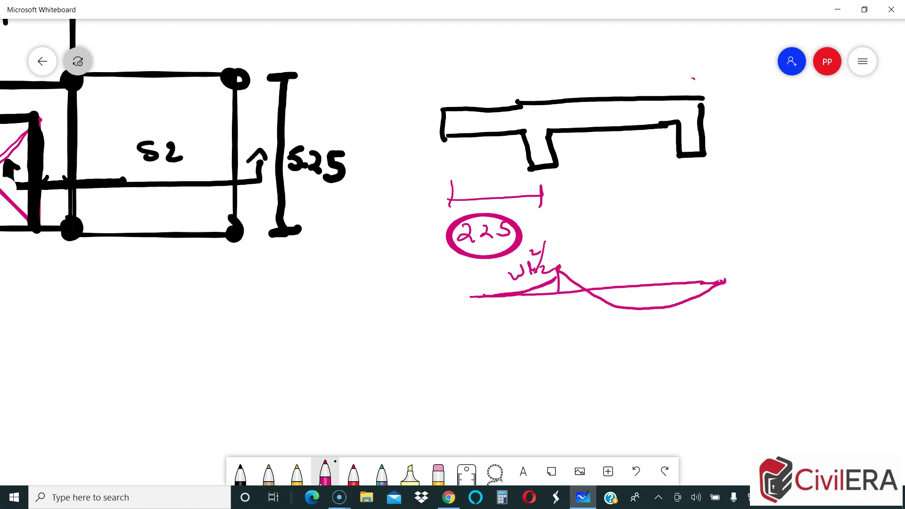
{"action": "mouse_move", "coordinate": [609, 143]}
{"action": "left_mouse_down"}
{"action": "mouse_move", "coordinate": [596, 157]}
{"action": "mouse_move", "coordinate": [632, 154]}
{"action": "mouse_move", "coordinate": [636, 162]}
{"action": "left_mouse_up"}
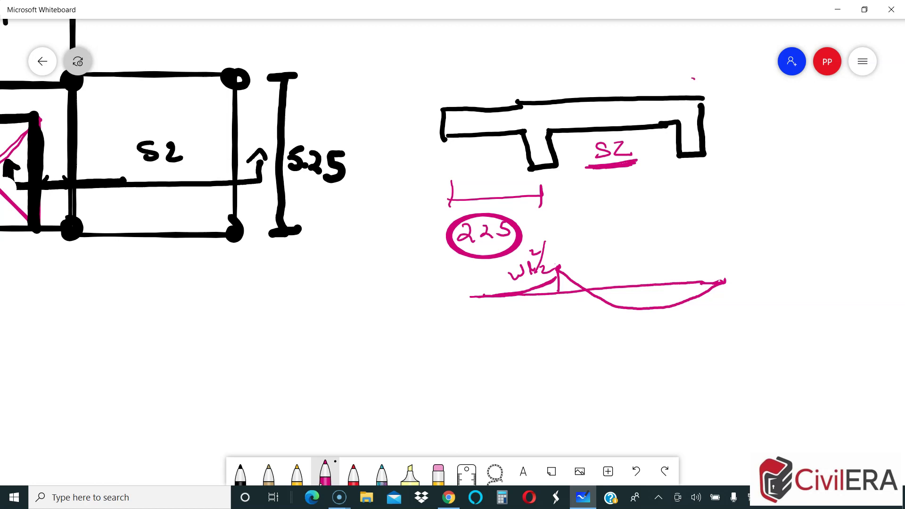
{"action": "mouse_move", "coordinate": [569, 247]}
{"action": "left_mouse_down"}
{"action": "mouse_move", "coordinate": [571, 260]}
{"action": "mouse_move", "coordinate": [586, 252]}
{"action": "mouse_move", "coordinate": [529, 246]}
{"action": "mouse_move", "coordinate": [543, 281]}
{"action": "mouse_move", "coordinate": [531, 241]}
{"action": "mouse_move", "coordinate": [566, 260]}
{"action": "mouse_move", "coordinate": [595, 248]}
{"action": "mouse_move", "coordinate": [576, 237]}
{"action": "left_mouse_up"}
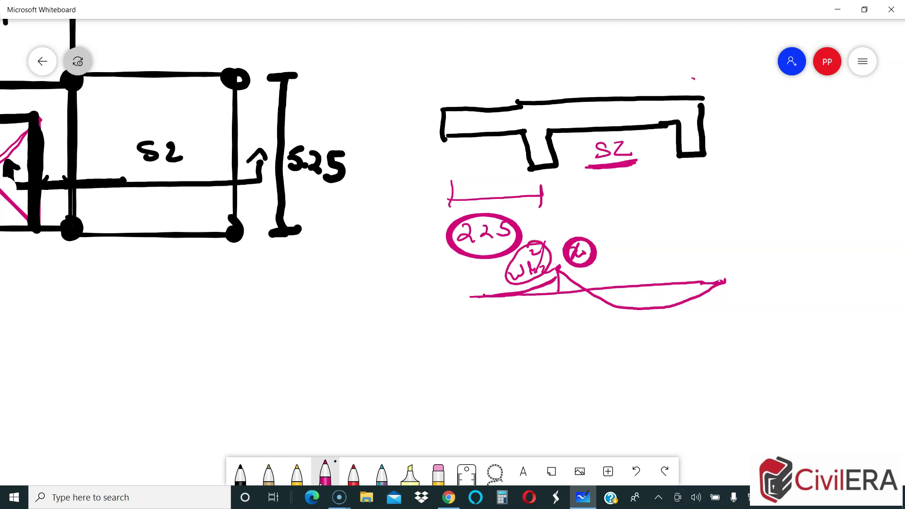
{"action": "right_click_drag", "start_coordinate": [471, 330], "coordinate": [414, 193]}
Sketch the magenta beam outline with two downstands below the moment diagram, plus short marks above its top.
{"action": "left_click_drag", "start_coordinate": [406, 270], "coordinate": [495, 263]}
{"action": "mouse_move", "coordinate": [419, 305]}
{"action": "left_mouse_down"}
{"action": "mouse_move", "coordinate": [495, 297]}
{"action": "mouse_move", "coordinate": [521, 349]}
{"action": "mouse_move", "coordinate": [542, 328]}
{"action": "mouse_move", "coordinate": [532, 297]}
{"action": "mouse_move", "coordinate": [733, 280]}
{"action": "mouse_move", "coordinate": [745, 333]}
{"action": "mouse_move", "coordinate": [776, 325]}
{"action": "mouse_move", "coordinate": [768, 243]}
{"action": "left_mouse_up"}
{"action": "left_click_drag", "start_coordinate": [409, 267], "coordinate": [414, 303]}
{"action": "left_click_drag", "start_coordinate": [488, 262], "coordinate": [764, 236]}
{"action": "mouse_move", "coordinate": [415, 291]}
{"action": "left_mouse_down"}
{"action": "mouse_move", "coordinate": [437, 275]}
{"action": "mouse_move", "coordinate": [554, 268]}
{"action": "left_mouse_up"}
{"action": "left_click_drag", "start_coordinate": [674, 258], "coordinate": [769, 271]}
{"action": "mouse_move", "coordinate": [546, 268]}
{"action": "left_mouse_down"}
{"action": "mouse_move", "coordinate": [566, 267]}
{"action": "mouse_move", "coordinate": [634, 217]}
{"action": "left_mouse_up"}
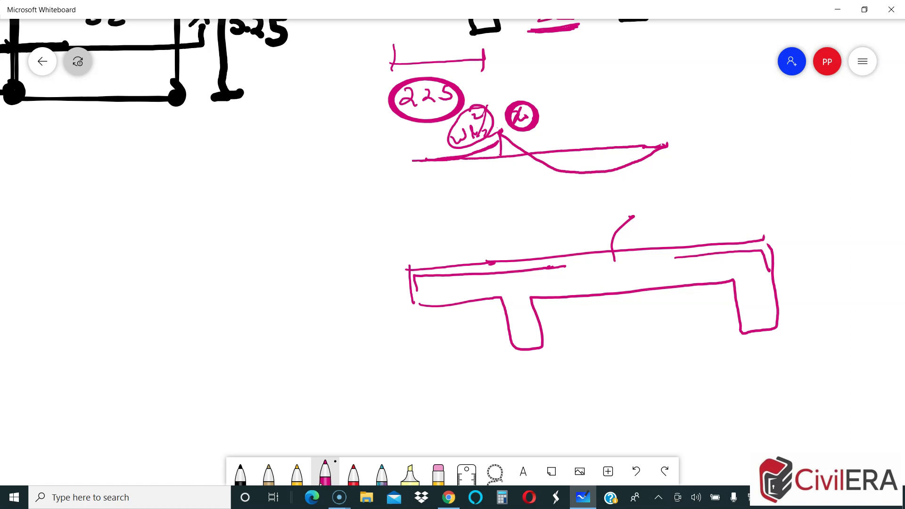
{"action": "mouse_move", "coordinate": [494, 219]}
{"action": "left_mouse_down"}
{"action": "mouse_move", "coordinate": [504, 260]}
{"action": "mouse_move", "coordinate": [498, 246]}
{"action": "left_mouse_up"}
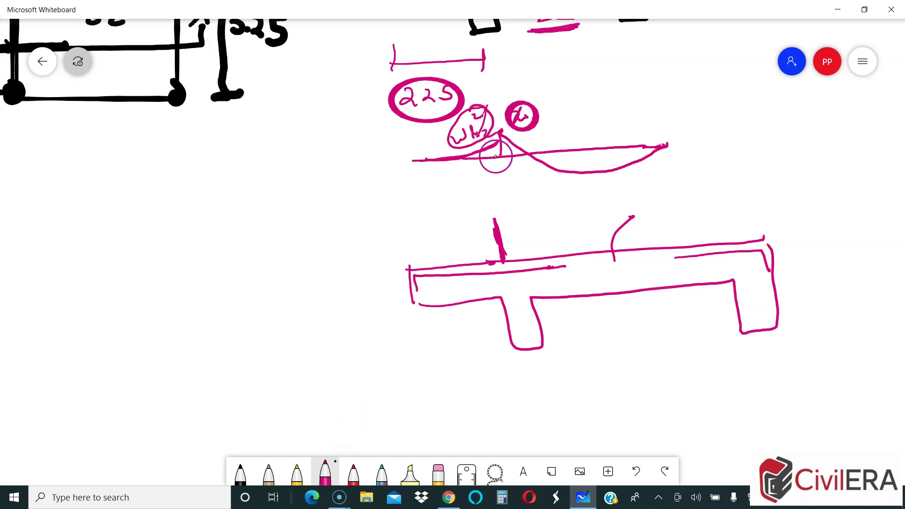
Scroll back to the S1/S2 slab plan and start the magenta section line above S1.
{"action": "scroll", "coordinate": [483, 142], "scroll_direction": "up", "scroll_amount": 3, "text": "ctrl"}
{"action": "scroll", "coordinate": [486, 146], "scroll_direction": "up", "scroll_amount": 1, "text": "ctrl"}
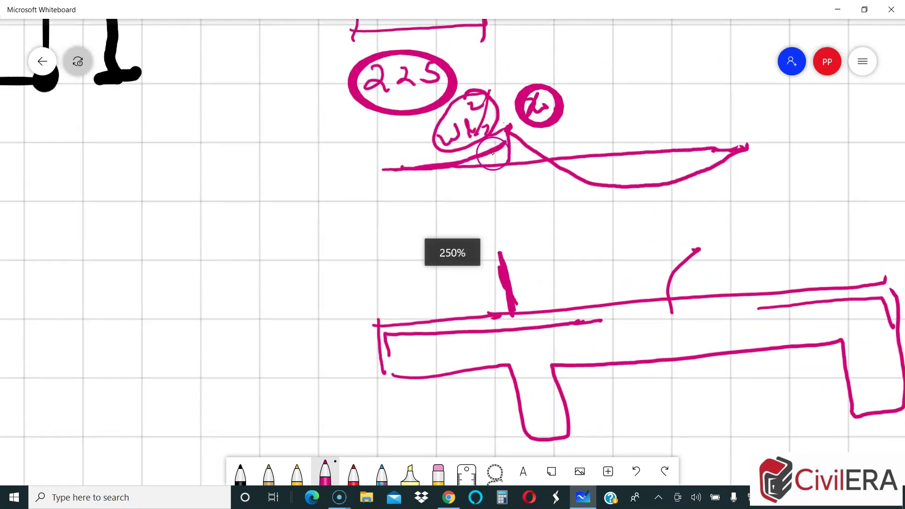
{"action": "scroll", "coordinate": [636, 203], "scroll_direction": "down", "scroll_amount": 5, "text": "ctrl"}
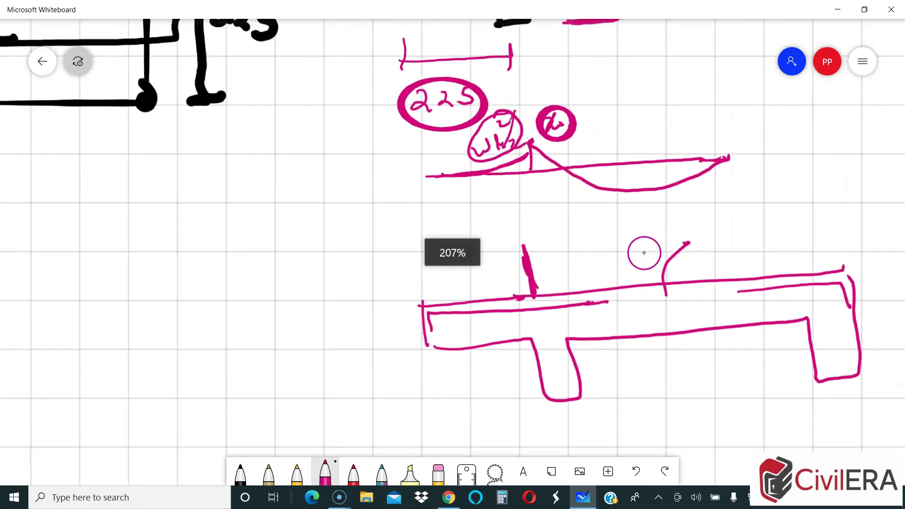
{"action": "scroll", "coordinate": [565, 38], "scroll_direction": "up", "scroll_amount": 3, "text": "ctrl"}
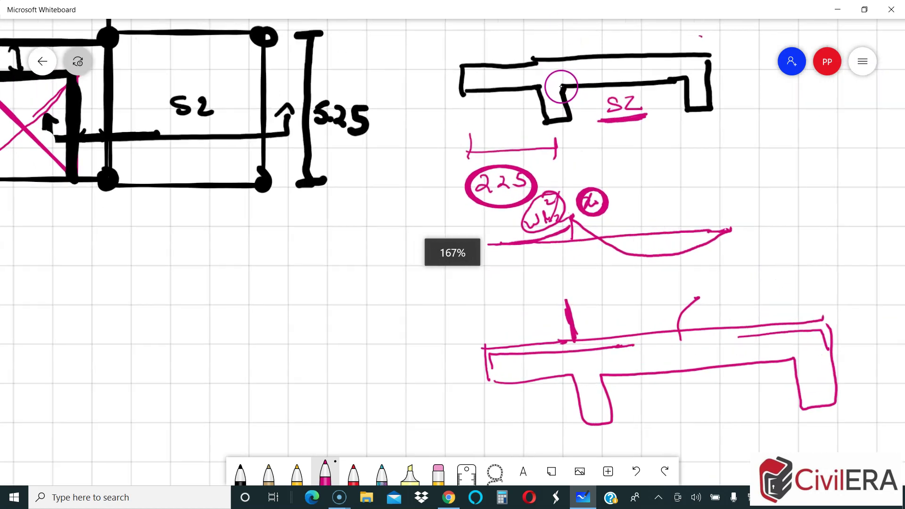
{"action": "scroll", "coordinate": [692, 258], "scroll_direction": "down", "scroll_amount": 3, "text": "ctrl"}
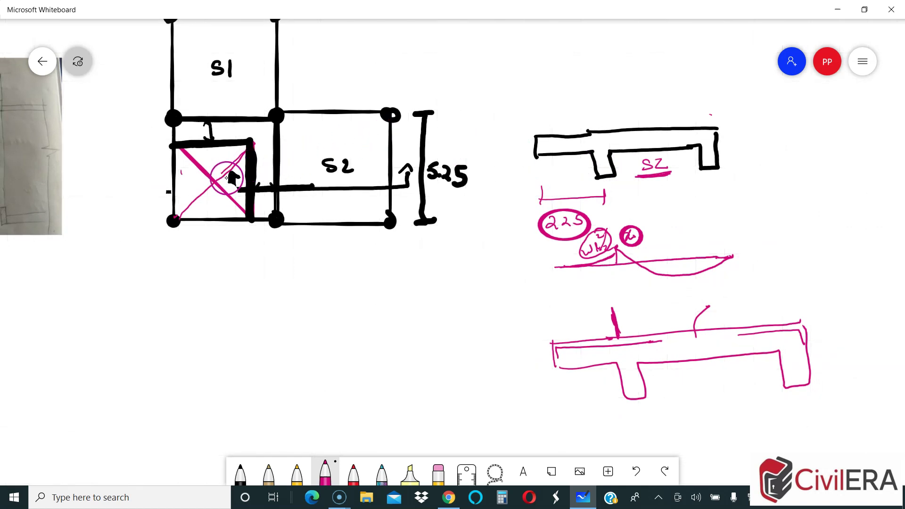
{"action": "scroll", "coordinate": [229, 180], "scroll_direction": "up", "scroll_amount": 4, "text": "ctrl"}
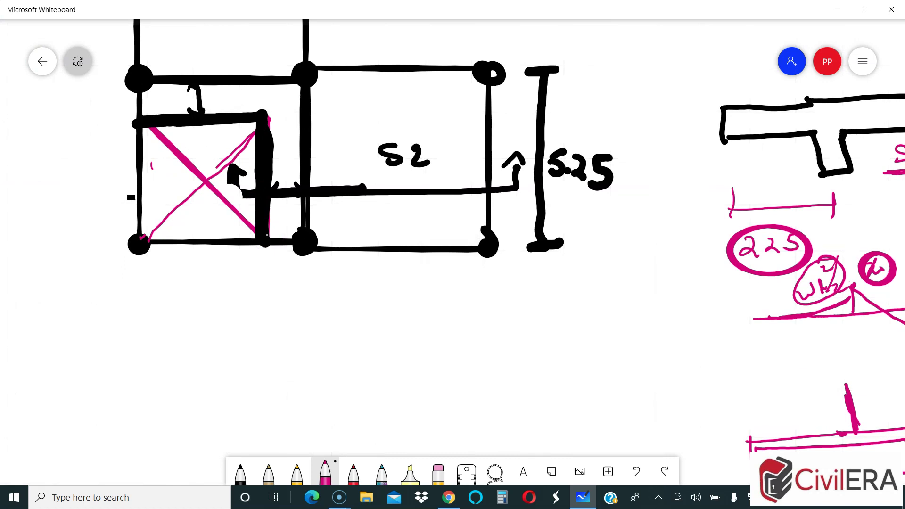
{"action": "scroll", "coordinate": [267, 234], "scroll_direction": "up", "scroll_amount": 5}
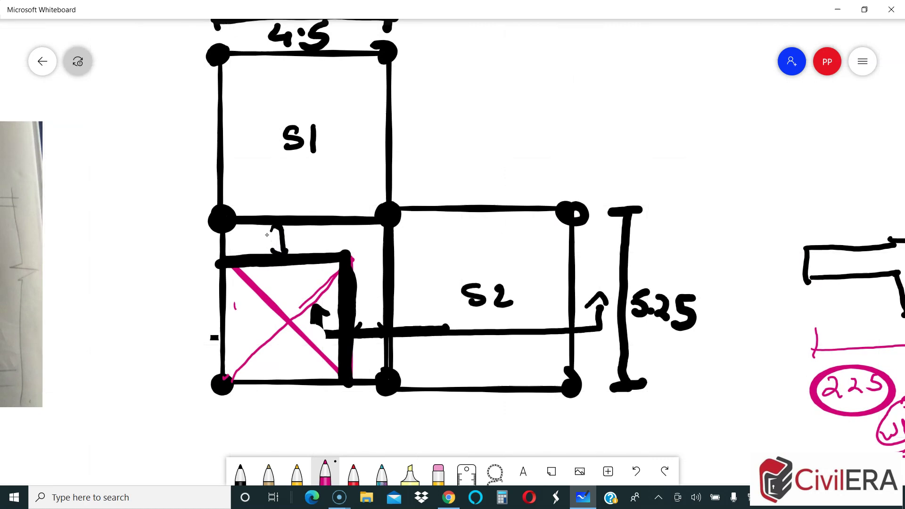
{"action": "scroll", "coordinate": [267, 234], "scroll_direction": "up", "scroll_amount": 3}
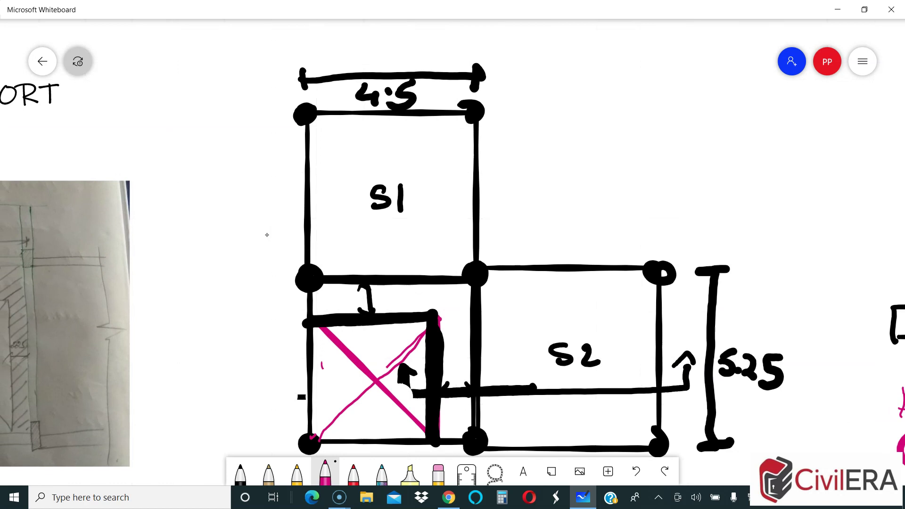
{"action": "scroll", "coordinate": [267, 235], "scroll_direction": "right", "scroll_amount": 5}
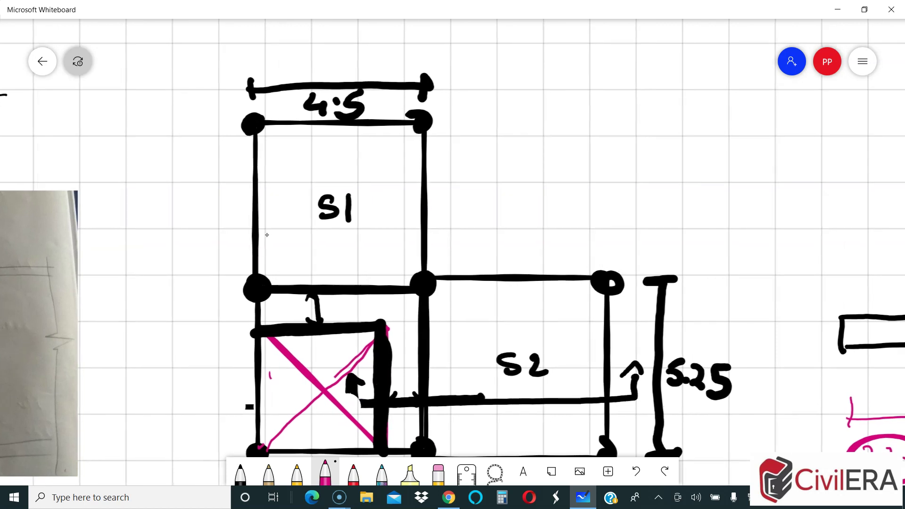
{"action": "scroll", "coordinate": [267, 235], "scroll_direction": "right", "scroll_amount": 2}
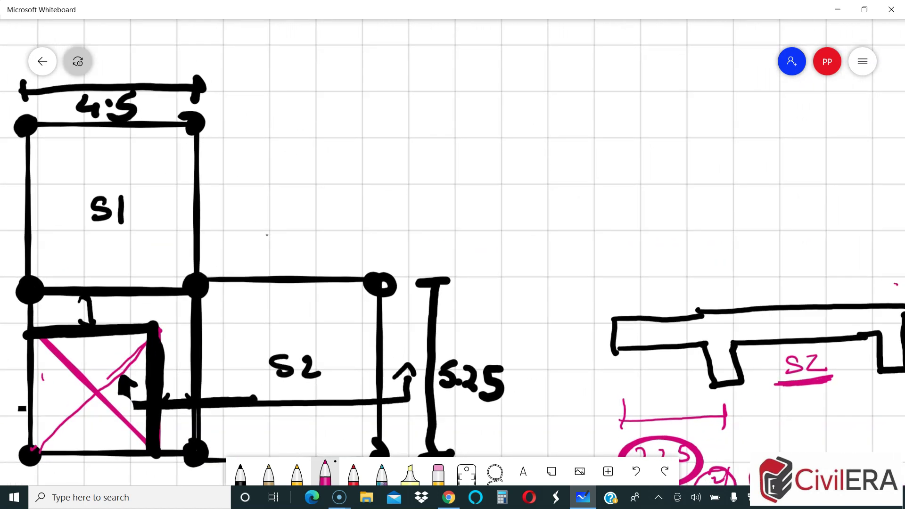
{"action": "scroll", "coordinate": [267, 235], "scroll_direction": "left", "scroll_amount": 5}
{"action": "mouse_move", "coordinate": [278, 39]}
{"action": "left_mouse_down"}
{"action": "mouse_move", "coordinate": [306, 94]}
{"action": "mouse_move", "coordinate": [317, 308]}
{"action": "mouse_move", "coordinate": [301, 339]}
{"action": "mouse_move", "coordinate": [270, 43]}
{"action": "mouse_move", "coordinate": [280, 49]}
{"action": "left_mouse_up"}
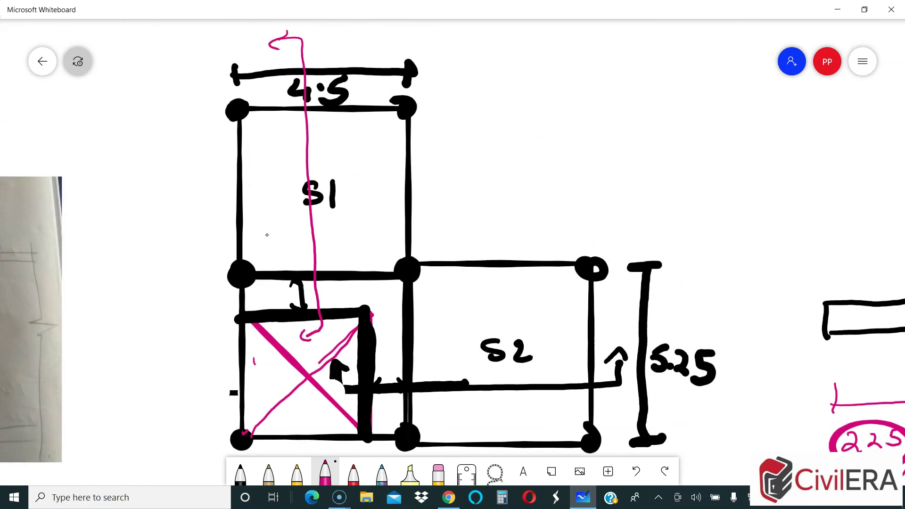
Scroll across the canvas to the SZ beam section and its magenta moment diagram.
{"action": "scroll", "coordinate": [267, 234], "scroll_direction": "right", "scroll_amount": 15}
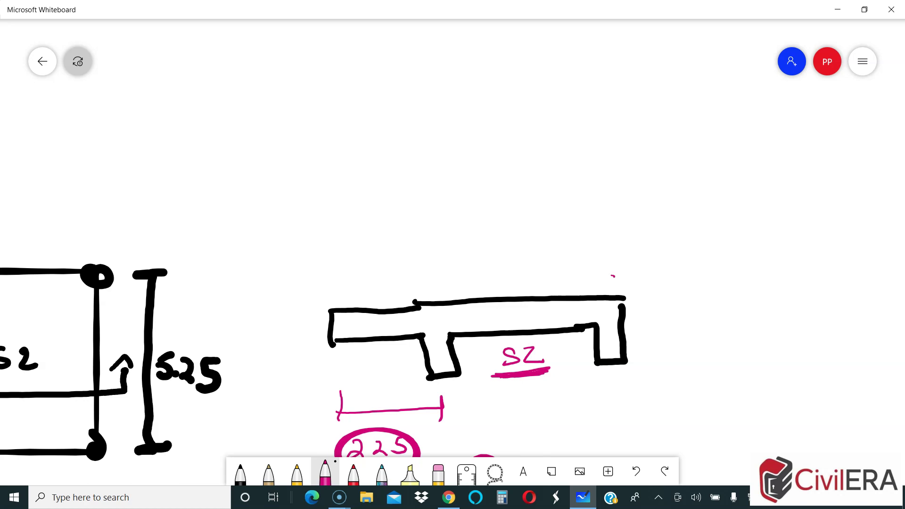
{"action": "scroll", "coordinate": [453, 253], "scroll_direction": "left", "scroll_amount": 15}
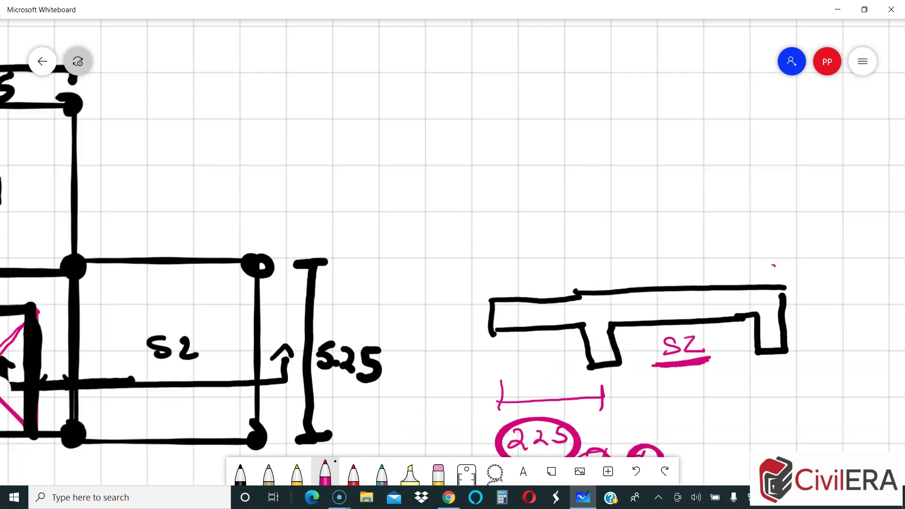
{"action": "scroll", "coordinate": [453, 253], "scroll_direction": "left", "scroll_amount": 10}
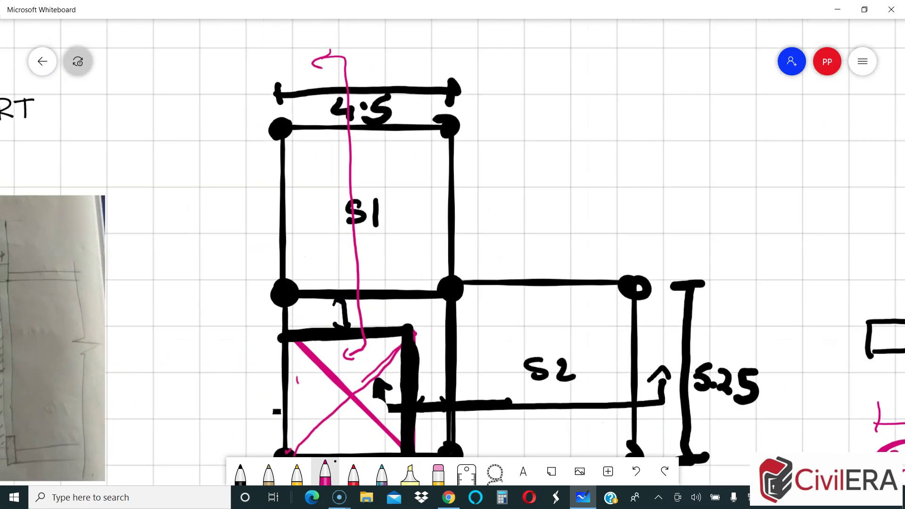
{"action": "scroll", "coordinate": [453, 252], "scroll_direction": "right", "scroll_amount": 15}
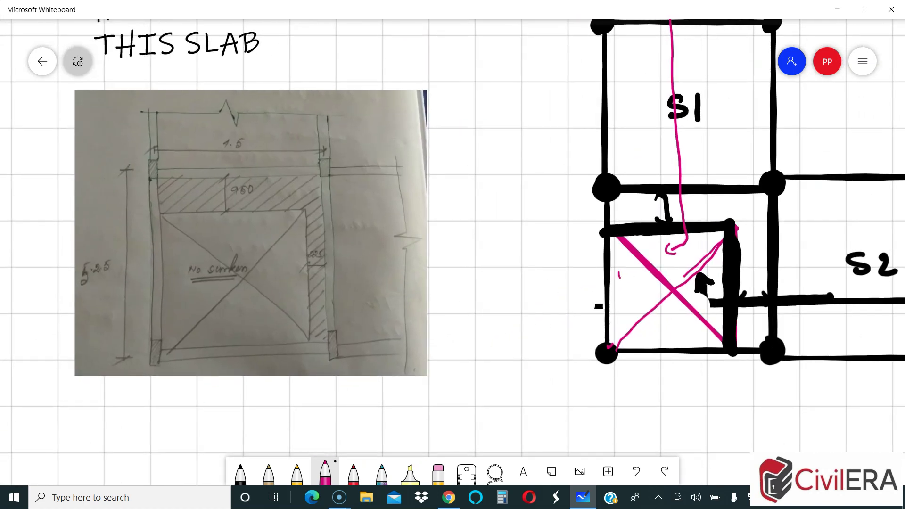
{"action": "scroll", "coordinate": [452, 253], "scroll_direction": "up", "scroll_amount": 4}
{"action": "scroll", "coordinate": [452, 253], "scroll_direction": "right", "scroll_amount": 3}
{"action": "scroll", "coordinate": [452, 252], "scroll_direction": "down", "scroll_amount": 1}
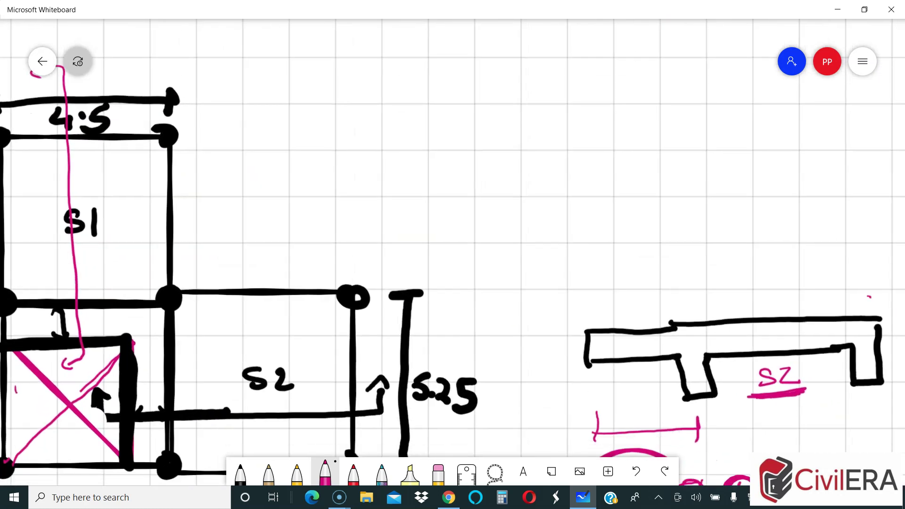
{"action": "scroll", "coordinate": [453, 252], "scroll_direction": "left", "scroll_amount": 3}
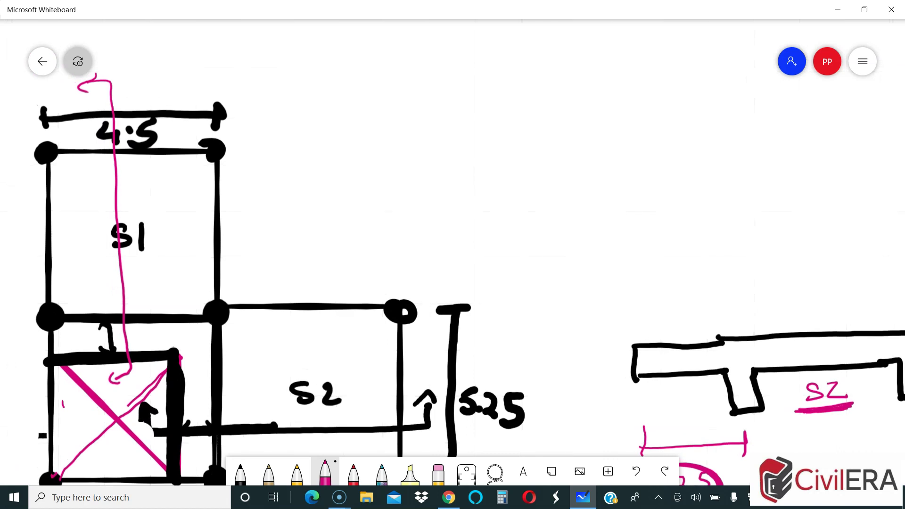
{"action": "scroll", "coordinate": [452, 253], "scroll_direction": "right", "scroll_amount": 2}
{"action": "scroll", "coordinate": [452, 252], "scroll_direction": "up", "scroll_amount": 1}
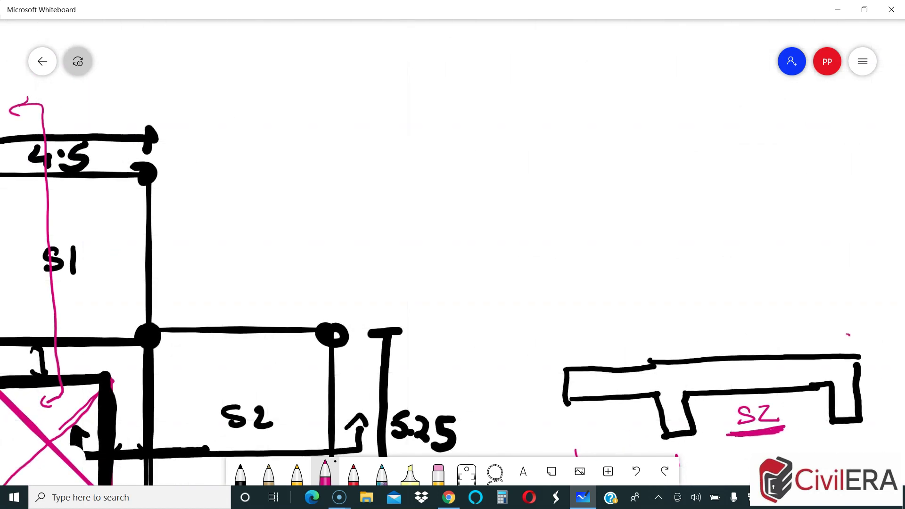
{"action": "scroll", "coordinate": [452, 252], "scroll_direction": "left", "scroll_amount": 4}
{"action": "scroll", "coordinate": [453, 252], "scroll_direction": "down", "scroll_amount": 2}
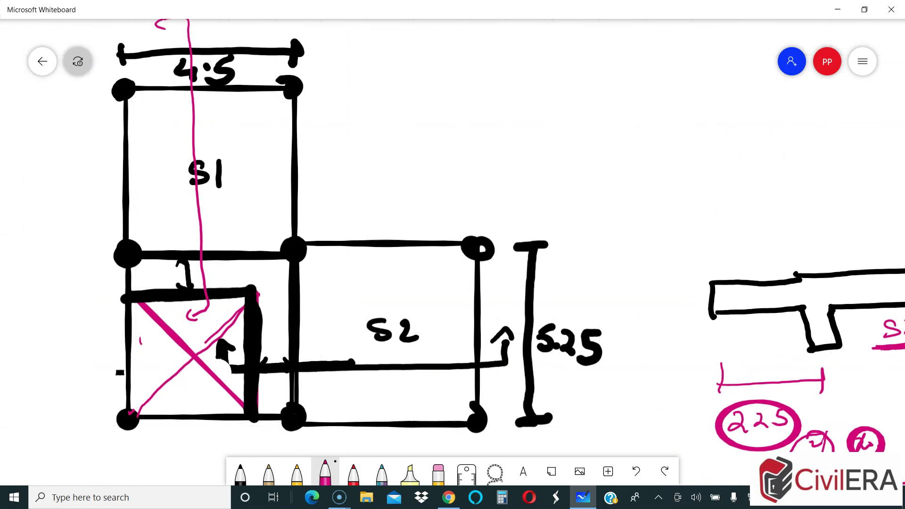
{"action": "scroll", "coordinate": [452, 252], "scroll_direction": "down", "scroll_amount": 3}
{"action": "scroll", "coordinate": [453, 253], "scroll_direction": "right", "scroll_amount": 3}
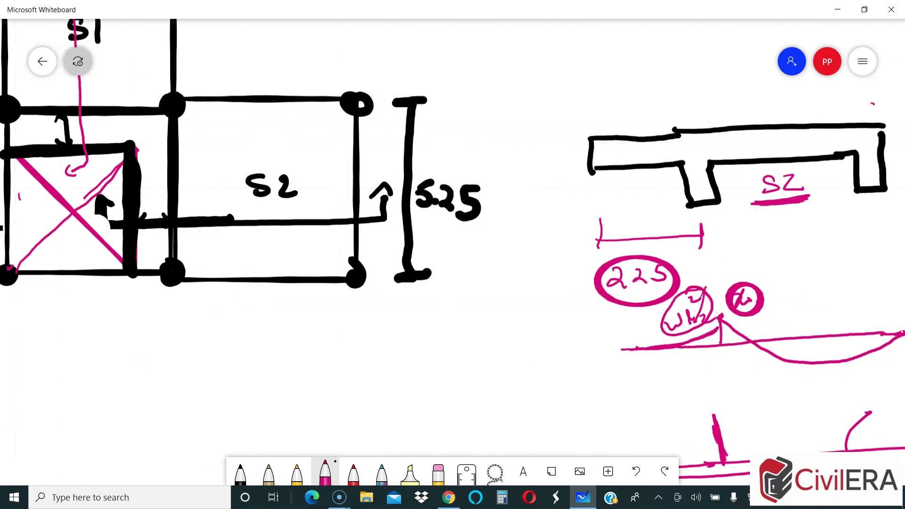
{"action": "scroll", "coordinate": [453, 252], "scroll_direction": "down", "scroll_amount": 5}
{"action": "scroll", "coordinate": [453, 252], "scroll_direction": "right", "scroll_amount": 4}
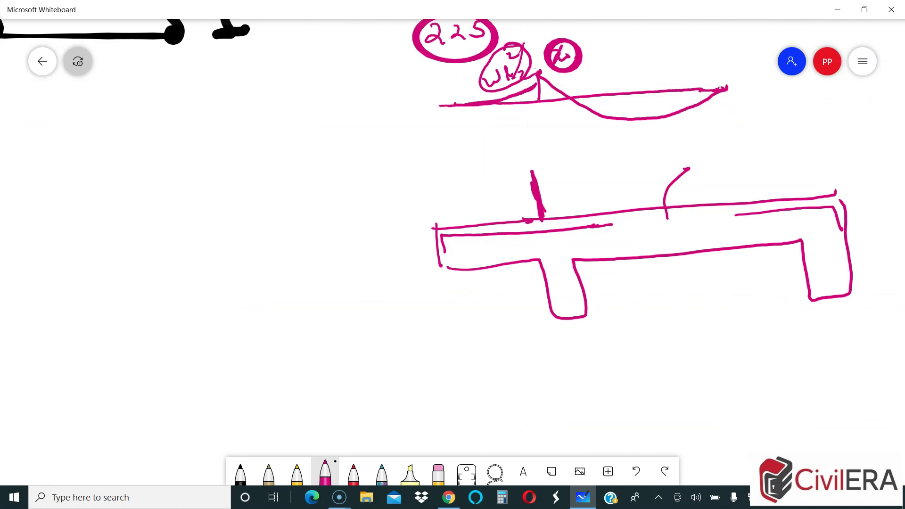
Write the double-underlined span formula l = 950 ± 110 left of the beam, then pan back to the slab plan.
{"action": "mouse_move", "coordinate": [300, 229]}
{"action": "left_mouse_down"}
{"action": "mouse_move", "coordinate": [298, 212]}
{"action": "mouse_move", "coordinate": [315, 225]}
{"action": "mouse_move", "coordinate": [334, 198]}
{"action": "left_mouse_up"}
{"action": "left_click_drag", "start_coordinate": [323, 209], "coordinate": [355, 194]}
{"action": "left_click_drag", "start_coordinate": [374, 168], "coordinate": [366, 191]}
{"action": "mouse_move", "coordinate": [385, 170]}
{"action": "left_mouse_down"}
{"action": "mouse_move", "coordinate": [377, 184]}
{"action": "mouse_move", "coordinate": [384, 170]}
{"action": "left_mouse_up"}
{"action": "left_click_drag", "start_coordinate": [394, 176], "coordinate": [411, 171]}
{"action": "mouse_move", "coordinate": [404, 162]}
{"action": "left_mouse_down"}
{"action": "mouse_move", "coordinate": [406, 182]}
{"action": "mouse_move", "coordinate": [424, 169]}
{"action": "left_mouse_up"}
{"action": "mouse_move", "coordinate": [429, 154]}
{"action": "left_mouse_down"}
{"action": "mouse_move", "coordinate": [430, 167]}
{"action": "mouse_move", "coordinate": [440, 153]}
{"action": "left_mouse_up"}
{"action": "left_click_drag", "start_coordinate": [365, 202], "coordinate": [447, 166]}
{"action": "left_click_drag", "start_coordinate": [404, 182], "coordinate": [435, 170]}
{"action": "left_click_drag", "start_coordinate": [362, 209], "coordinate": [440, 175]}
{"action": "right_click_drag", "start_coordinate": [471, 283], "coordinate": [561, 299]}
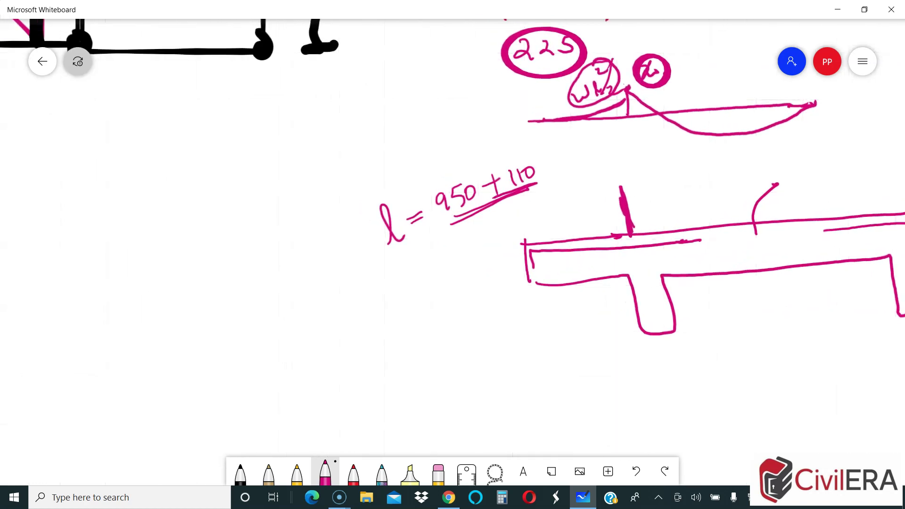
{"action": "mouse_move", "coordinate": [377, 141]}
{"action": "right_mouse_down"}
{"action": "mouse_move", "coordinate": [549, 241]}
{"action": "mouse_move", "coordinate": [677, 356]}
{"action": "mouse_move", "coordinate": [665, 416]}
{"action": "mouse_move", "coordinate": [697, 436]}
{"action": "right_mouse_up"}
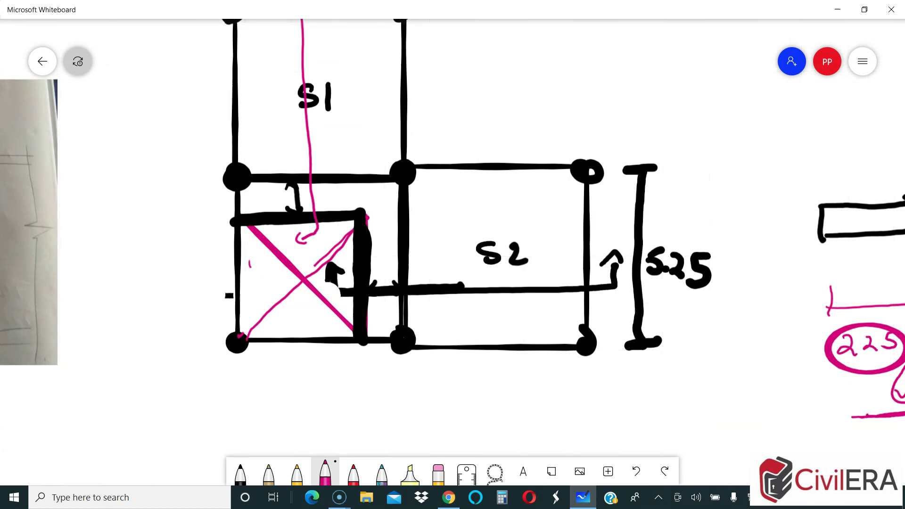